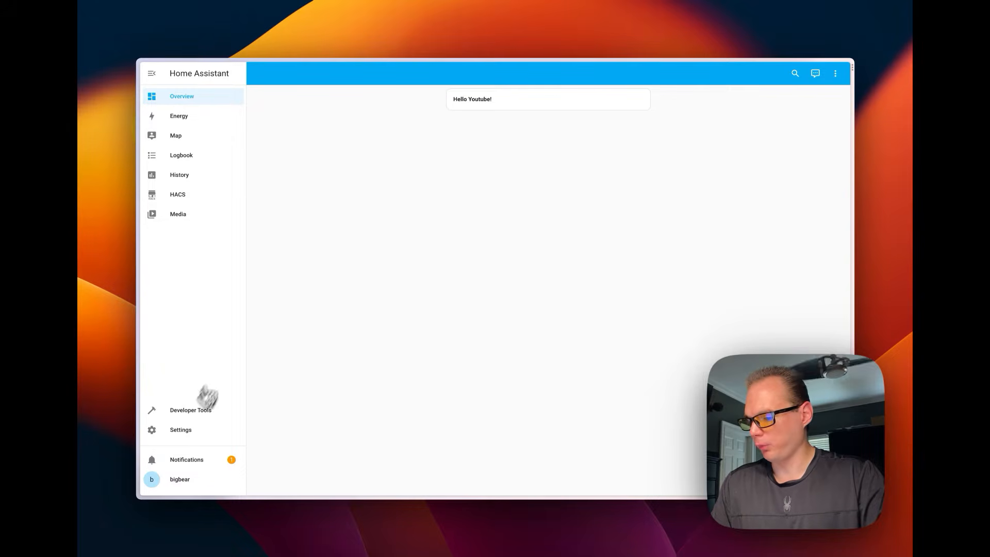
# Step: Install the AdGuard Home add-on from the Home Assistant Community Add-ons in the add-on store
pyautogui.click(192, 431)
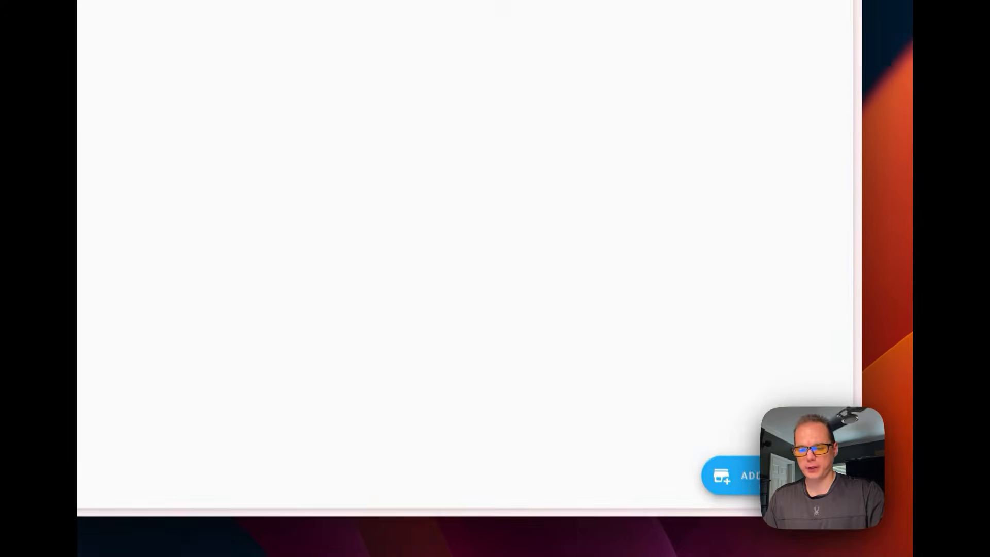
pyautogui.click(750, 464)
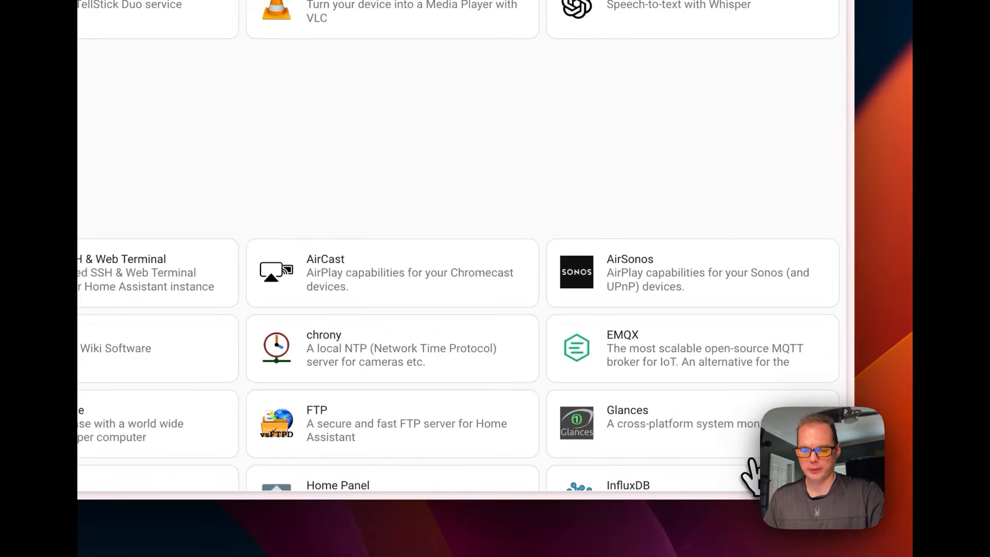
pyautogui.scroll(-5, 119, 154)
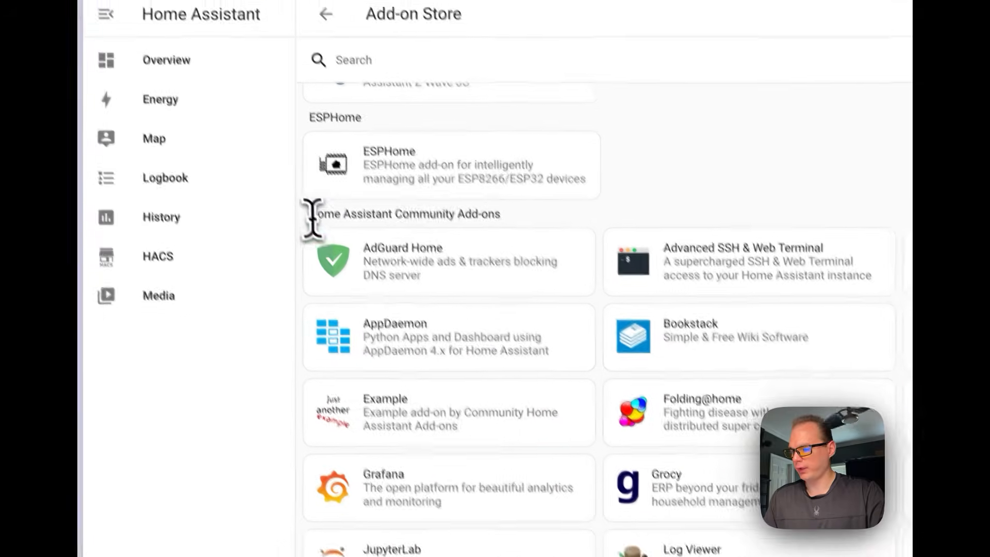
pyautogui.moveTo(311, 214); pyautogui.dragTo(522, 221)
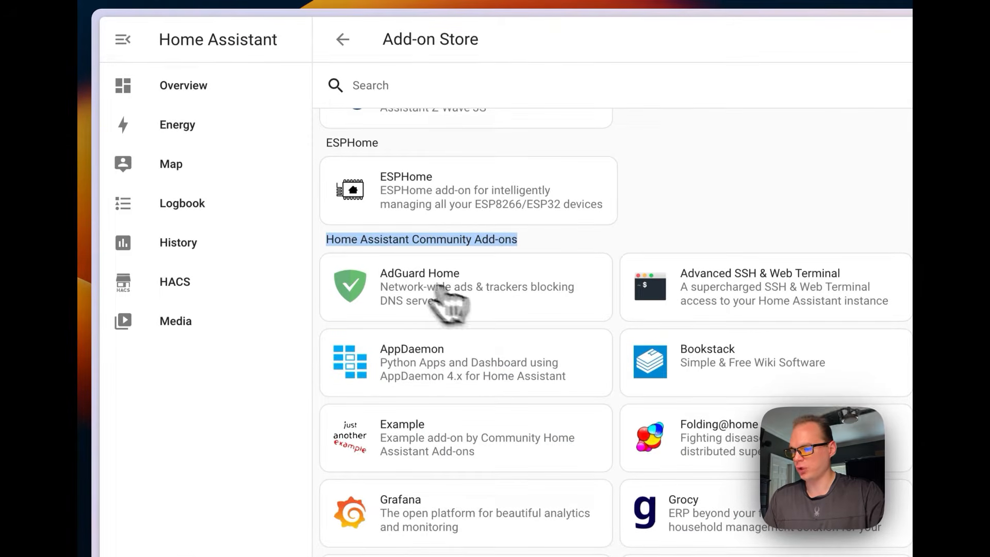
pyautogui.click(417, 299)
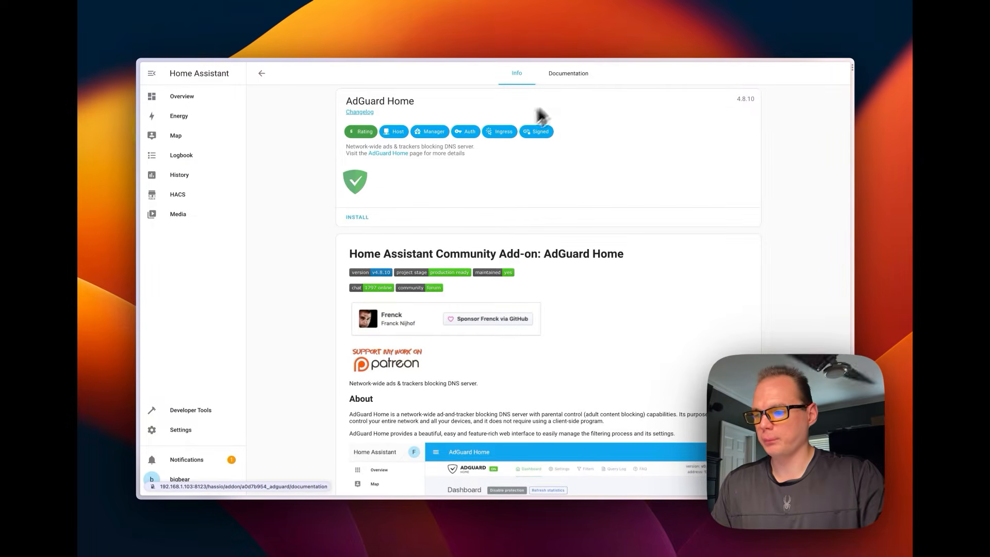
pyautogui.click(359, 217)
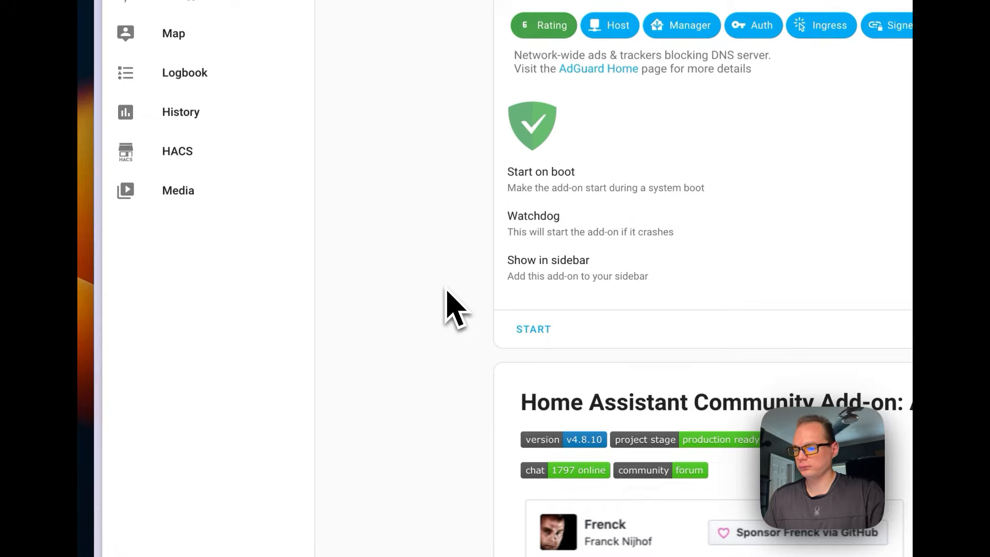
# Step: Enable Watchdog and Show in sidebar for the AdGuard Home add-on
pyautogui.moveTo(511, 222); pyautogui.dragTo(731, 234)
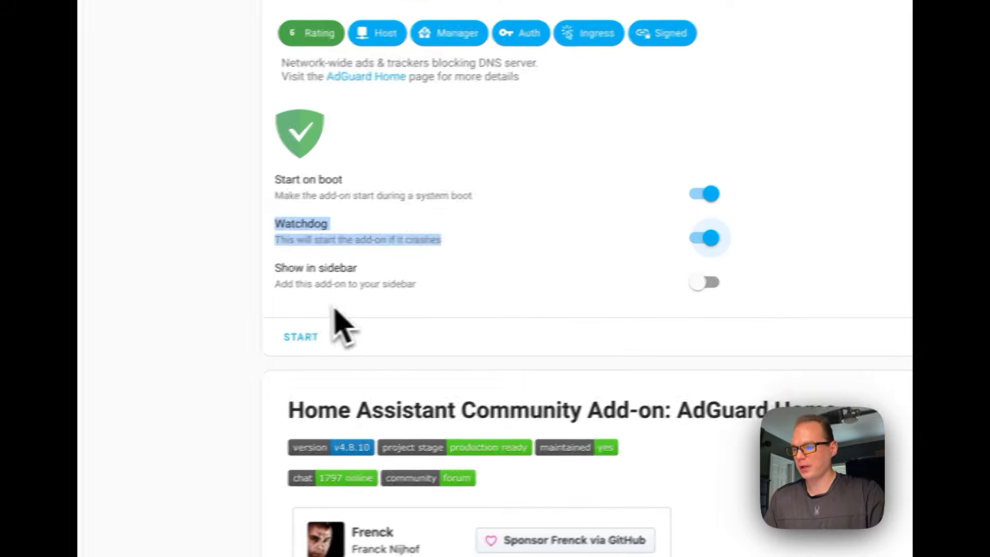
pyautogui.click(745, 276)
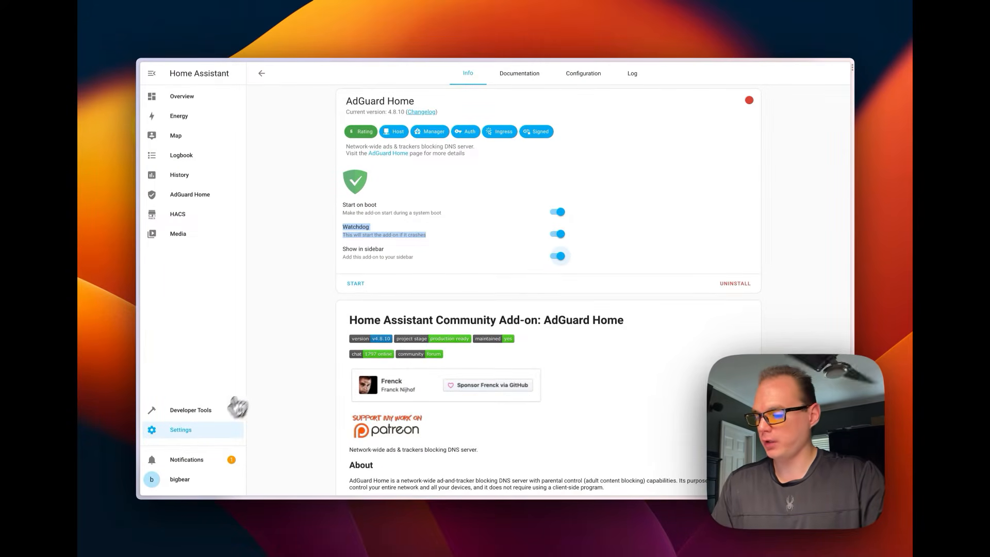
# Step: Set the system's IPv4 network interface to Static and save the network configuration
pyautogui.click(182, 432)
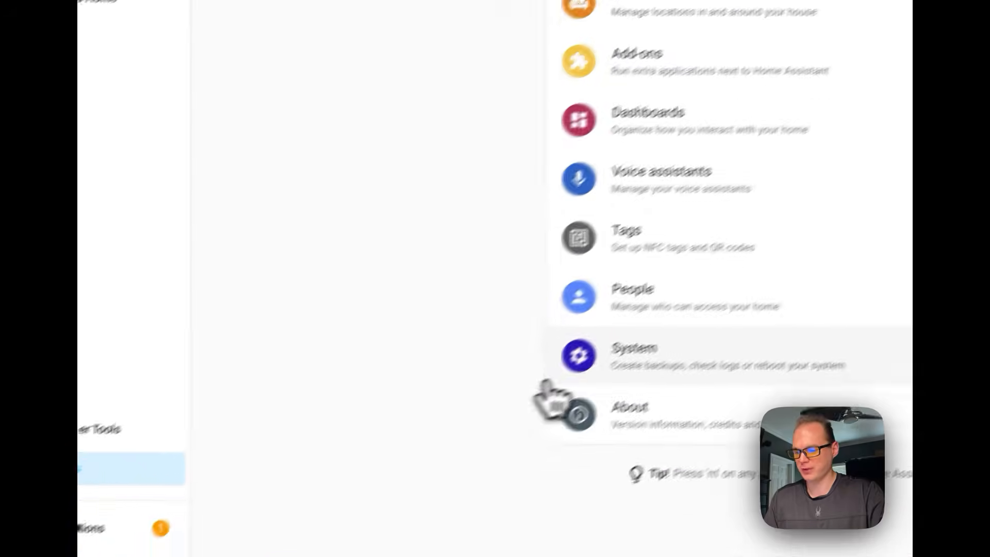
pyautogui.click(613, 360)
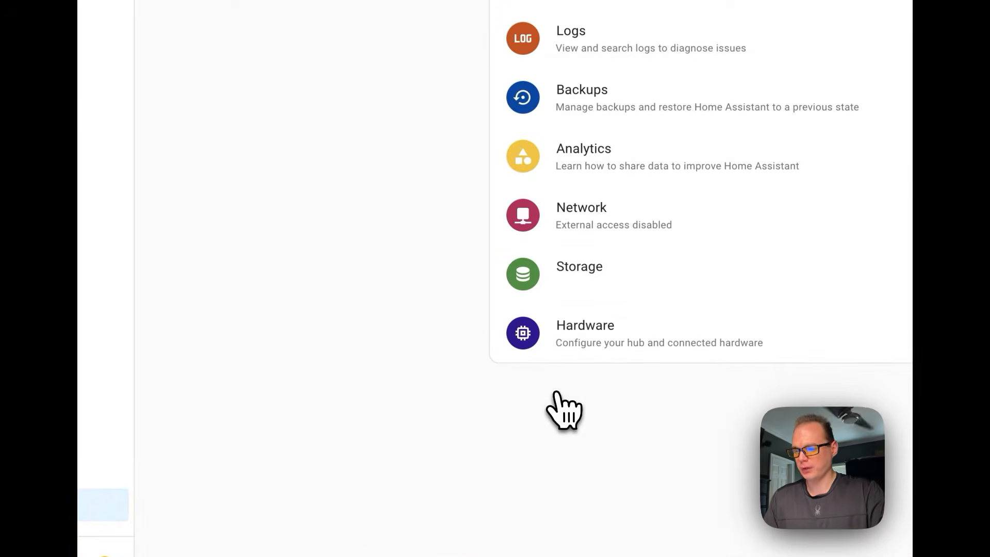
pyautogui.click(568, 211)
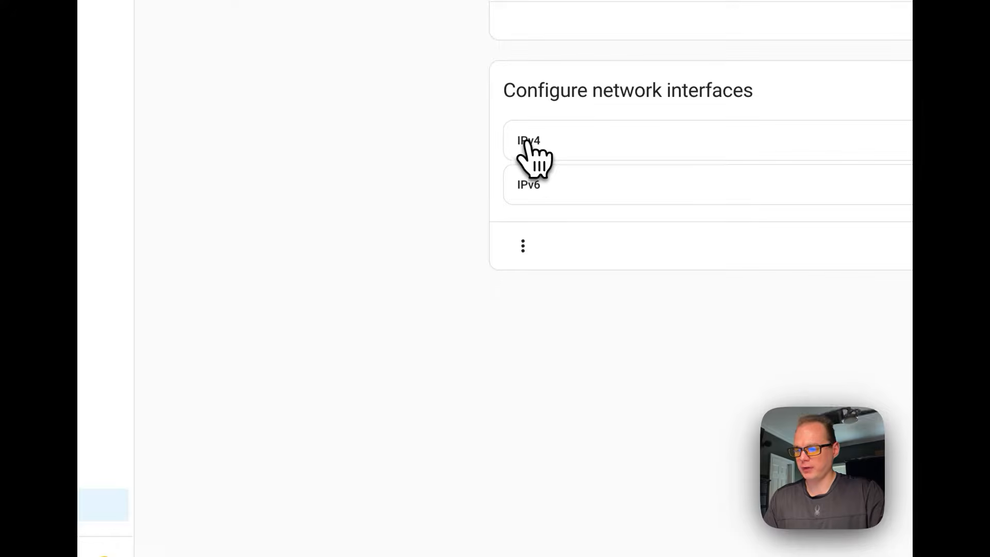
pyautogui.click(552, 142)
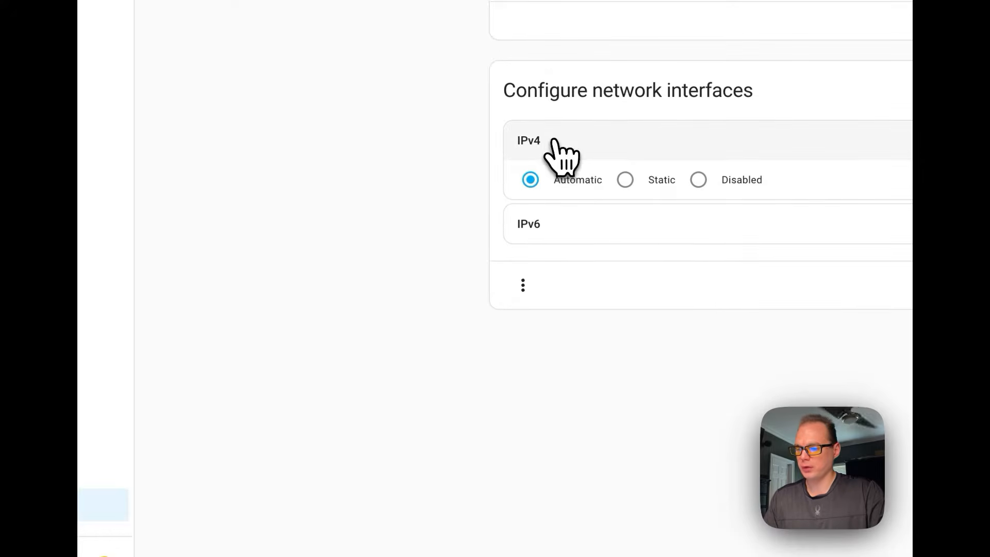
pyautogui.click(625, 180)
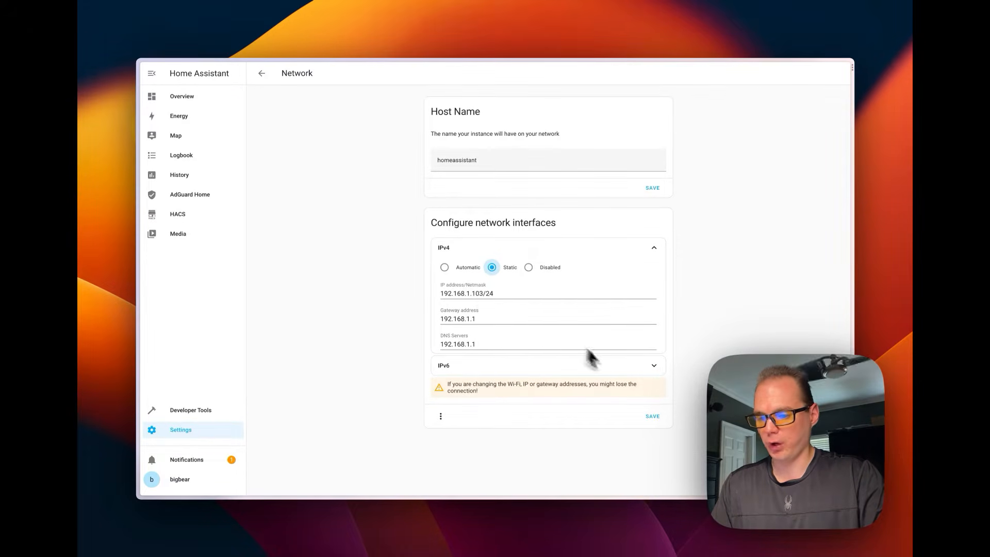
pyautogui.click(652, 416)
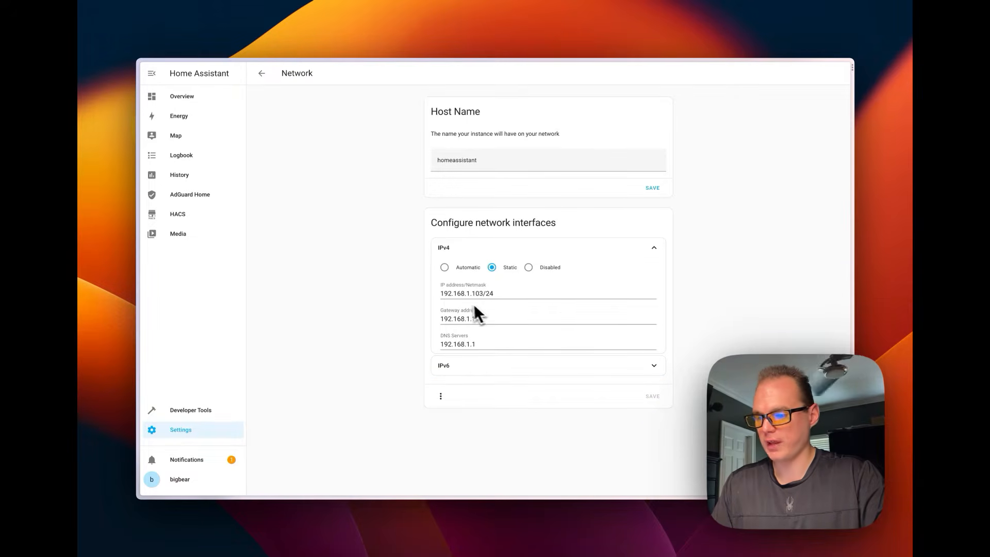
# Step: Return to the AdGuard Home page among the installed add-ons
pyautogui.click(214, 435)
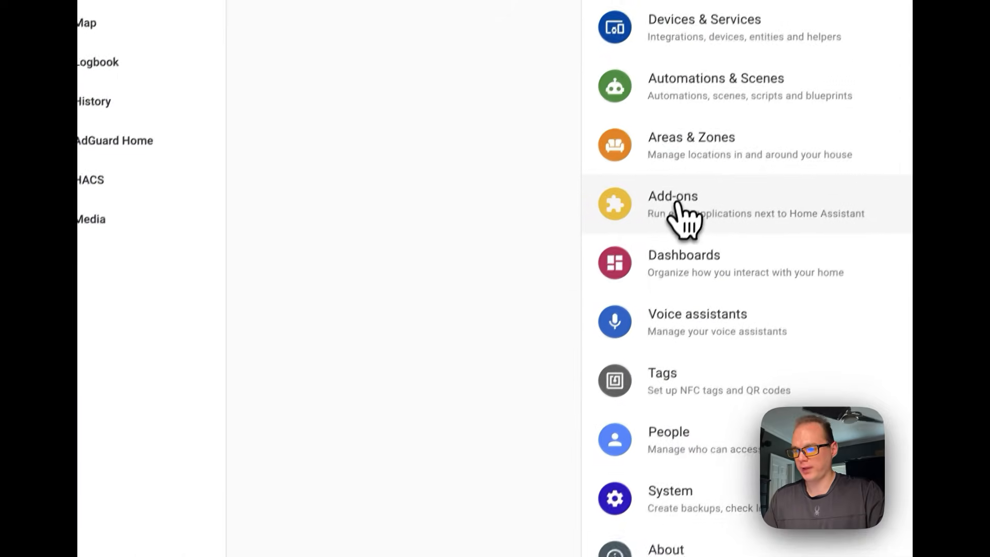
pyautogui.click(675, 206)
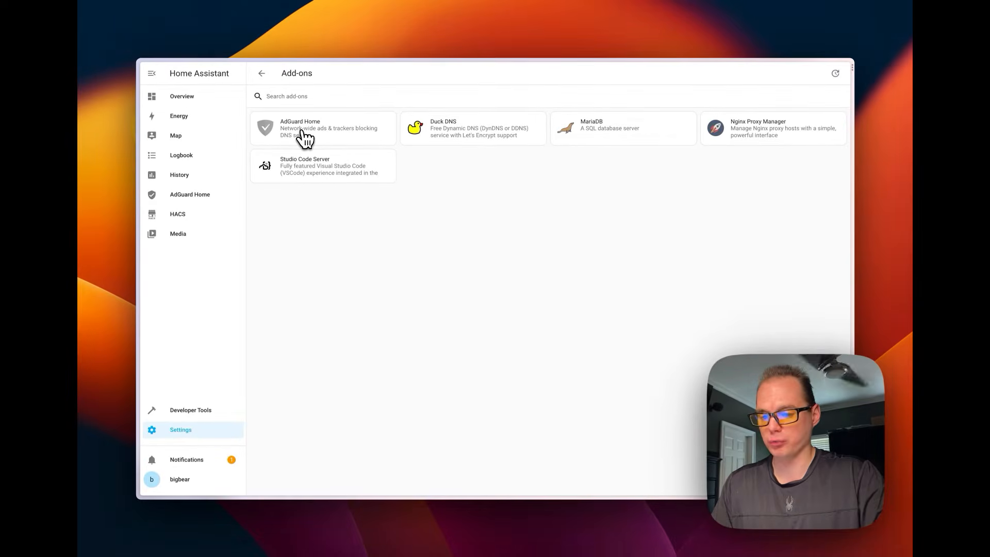
pyautogui.click(304, 137)
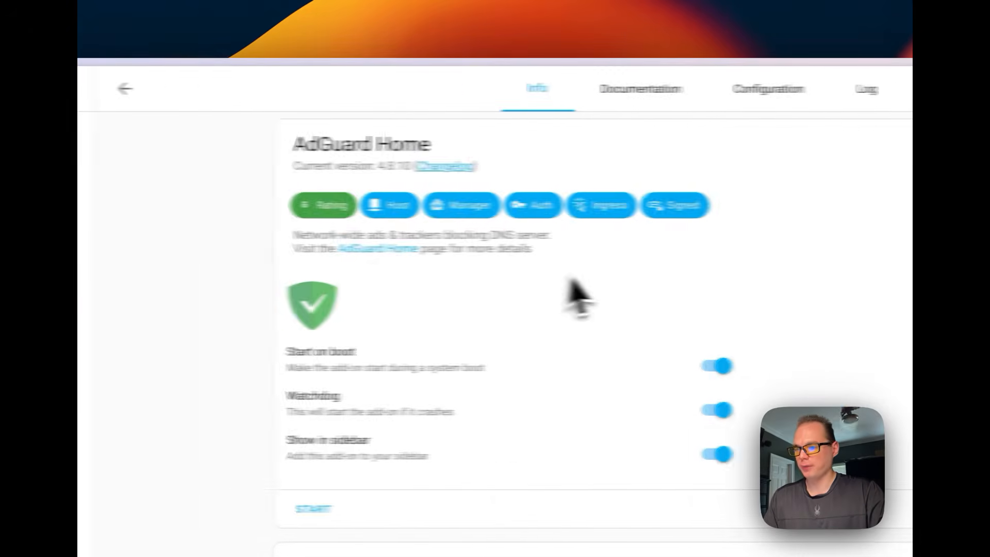
# Step: Review the add-on's configuration, briefly showing its disabled network ports, and look at its log
pyautogui.click(898, 101)
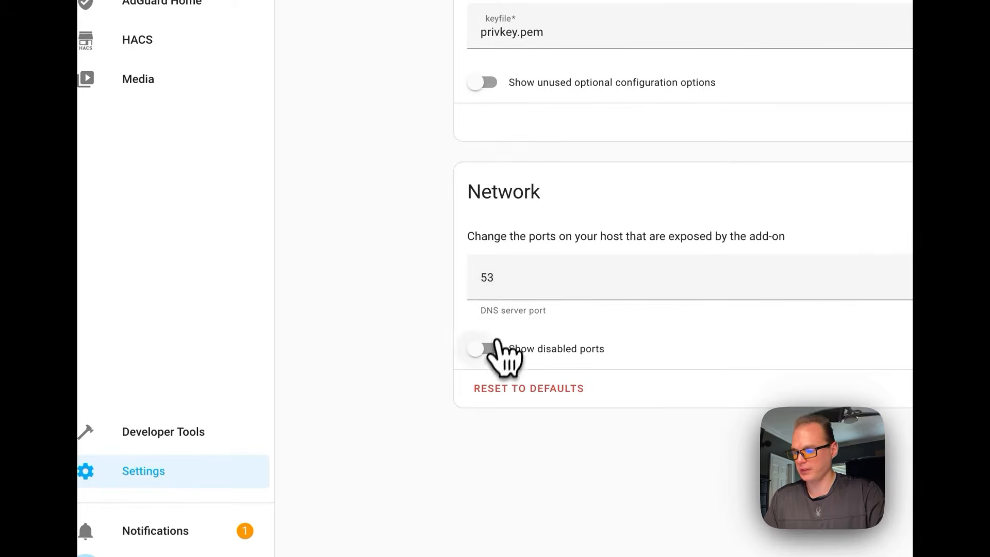
pyautogui.click(487, 351)
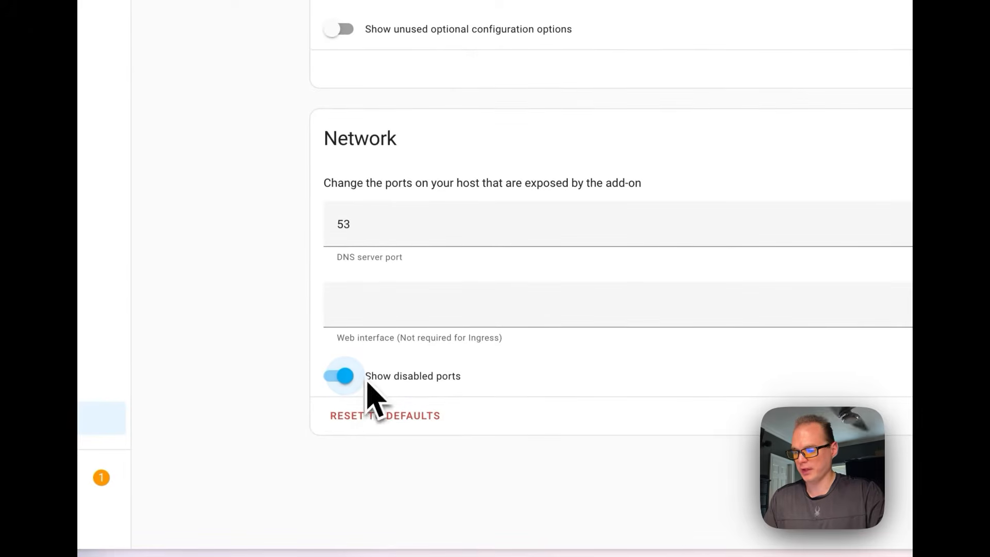
pyautogui.click(342, 376)
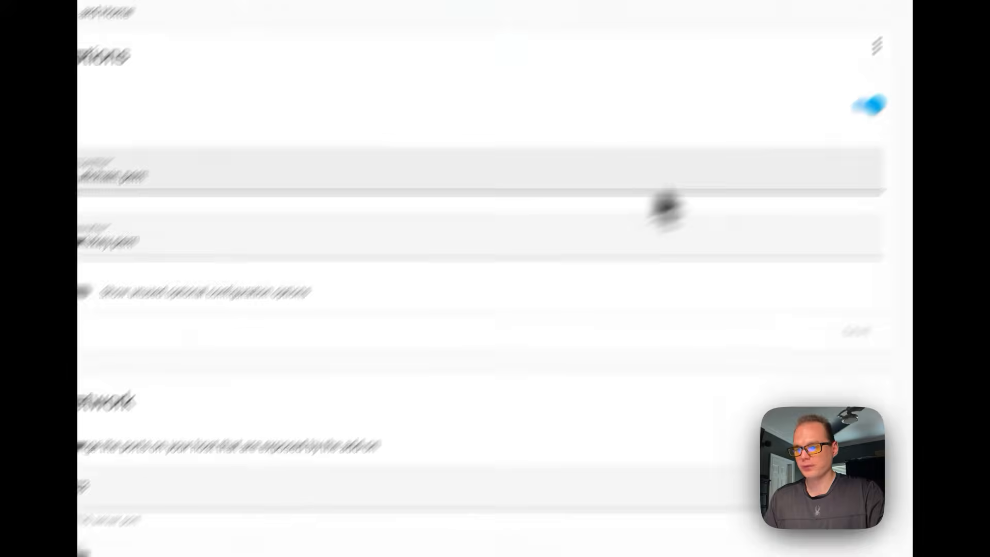
pyautogui.click(500, 103)
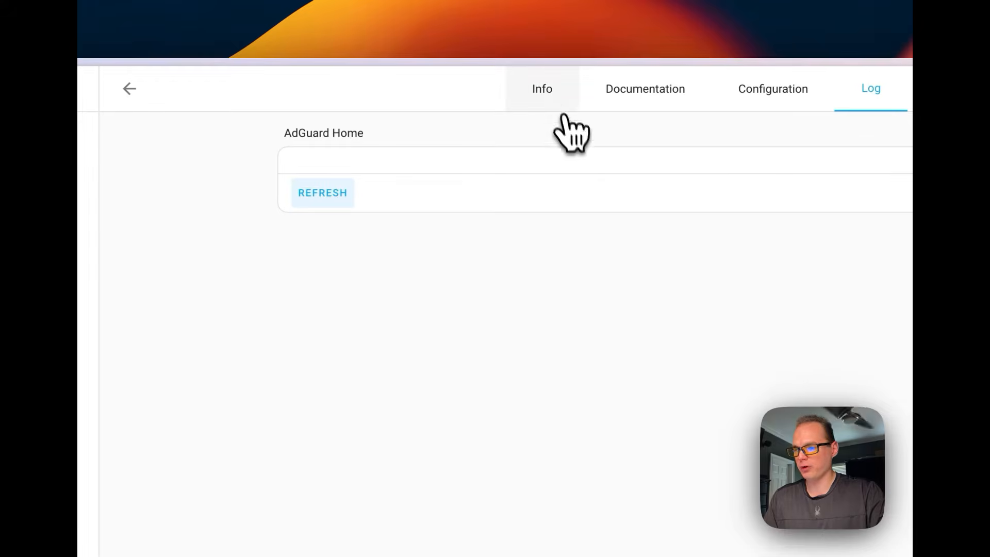
# Step: Start the AdGuard Home add-on and open its web interface
pyautogui.click(548, 99)
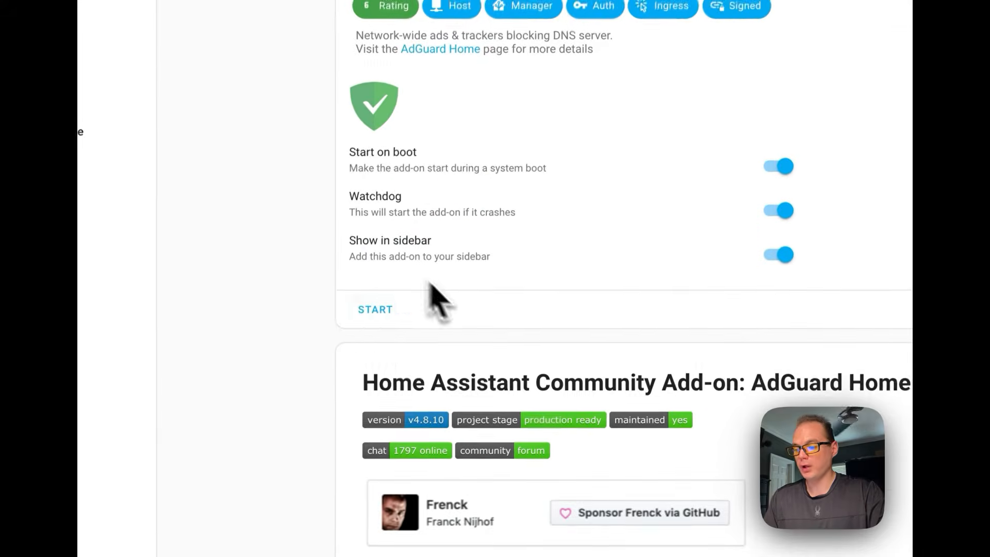
pyautogui.click(377, 301)
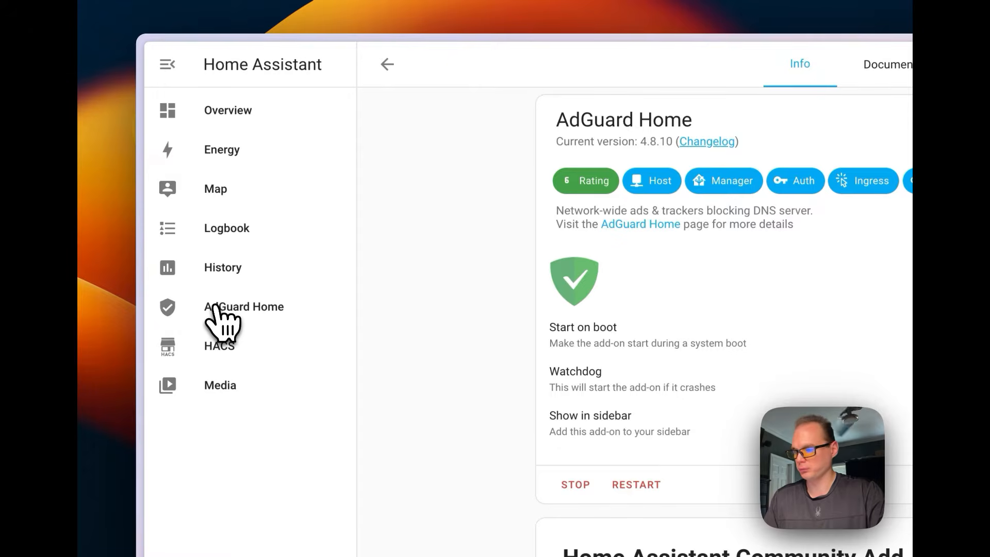
pyautogui.click(216, 308)
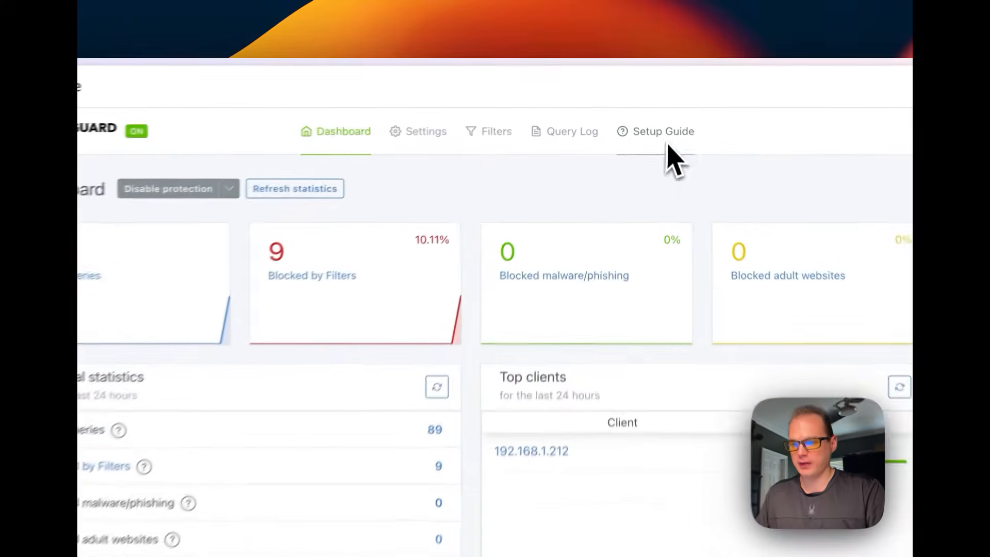
# Step: Examine the Setup Guide's DNS server addresses and its device instructions for Windows, macOS, Android, iOS and DNS Privacy
pyautogui.click(650, 98)
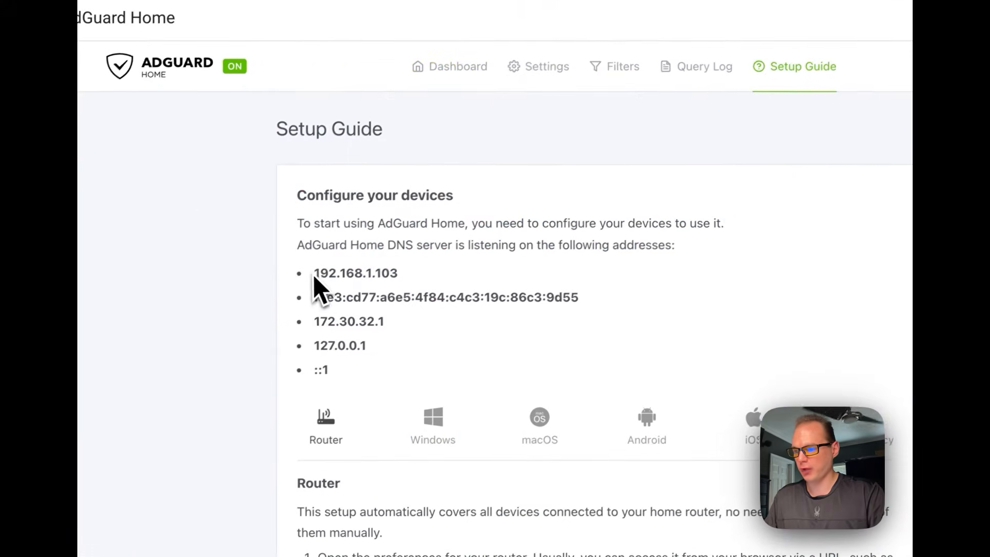
pyautogui.doubleClick(352, 272)
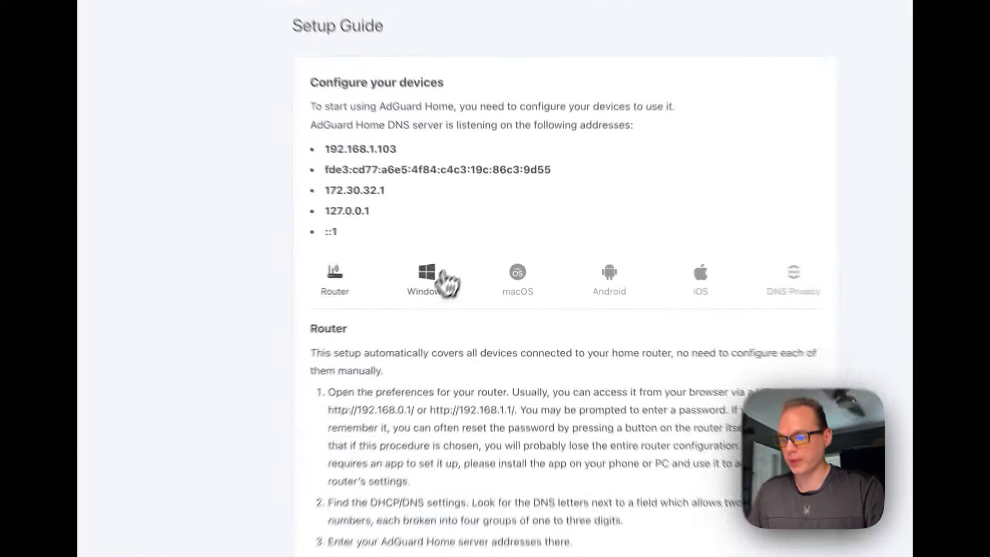
pyautogui.click(467, 279)
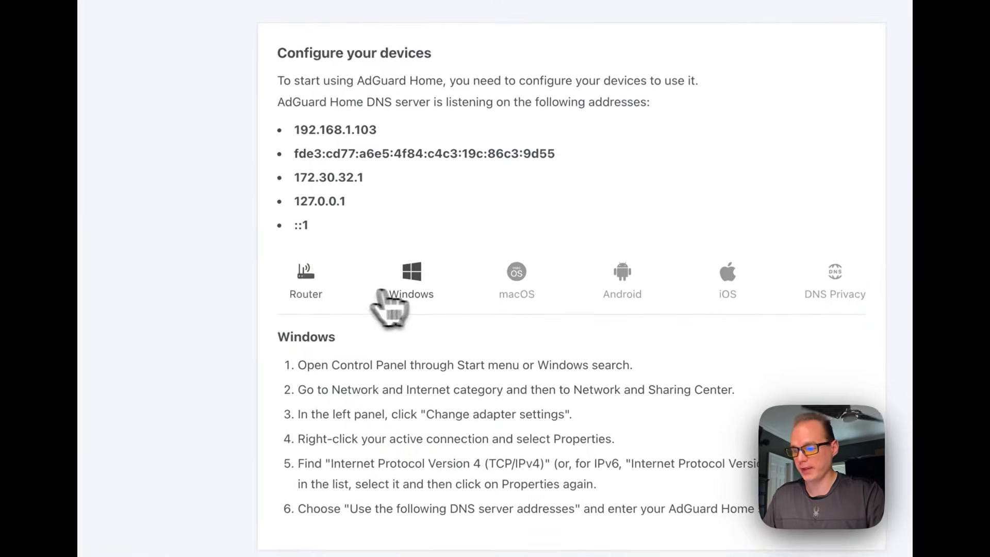
pyautogui.click(421, 280)
pyautogui.click(402, 291)
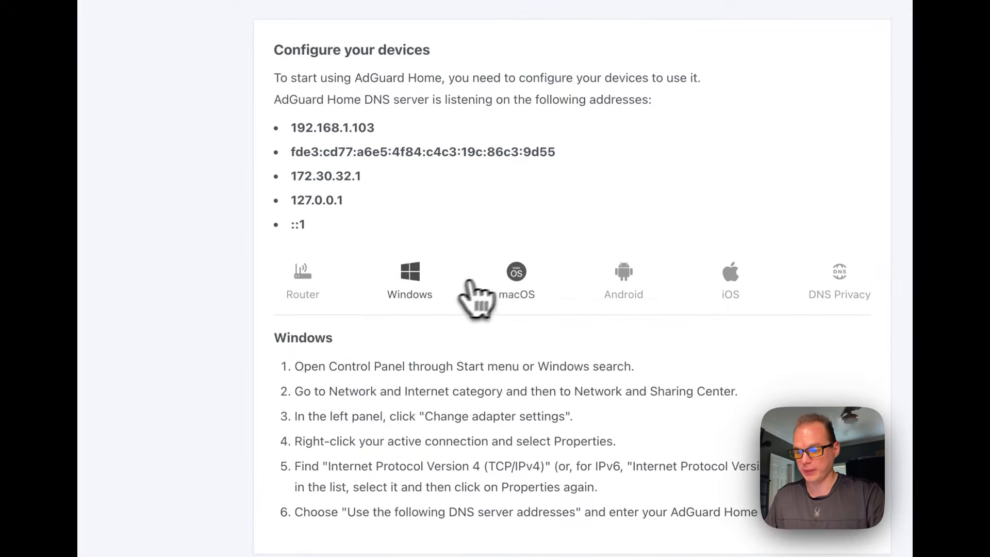
pyautogui.click(505, 281)
pyautogui.click(624, 284)
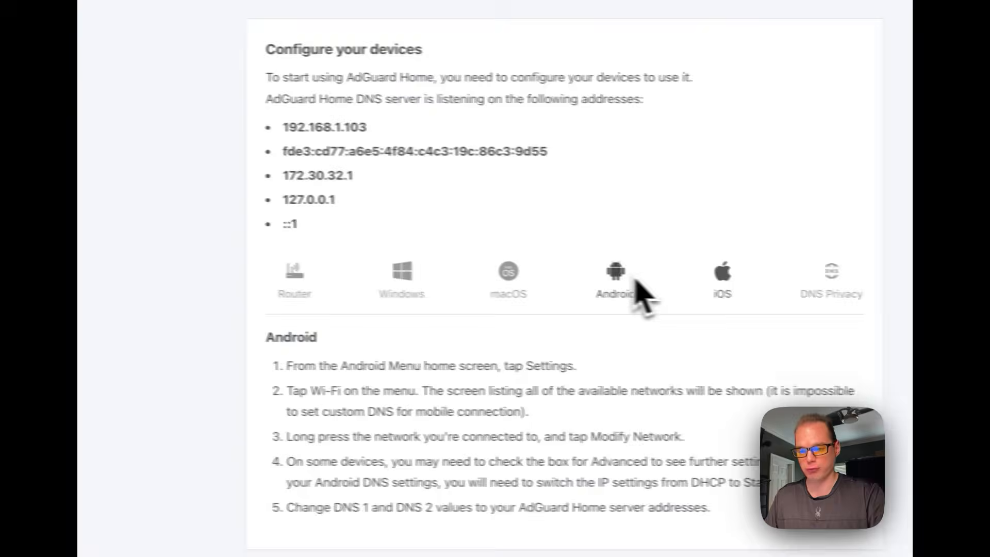
pyautogui.click(732, 281)
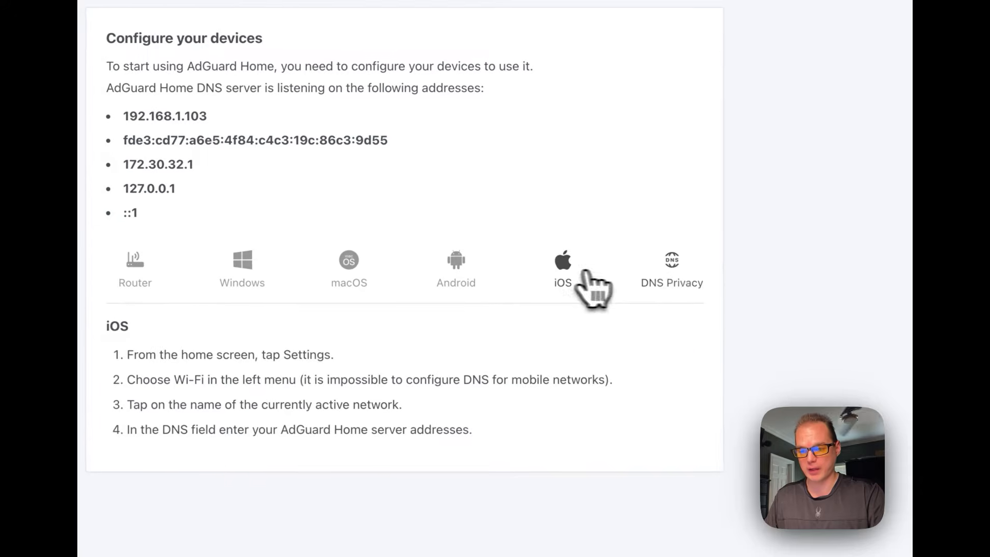
pyautogui.click(675, 283)
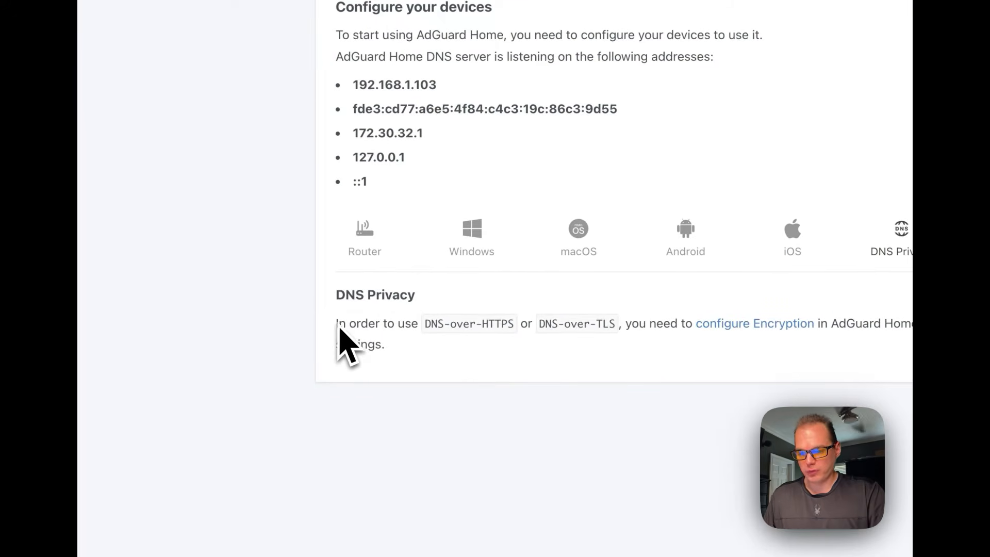
# Step: Review the AdGuard Home dashboard's blocking statistics, top clients, and top queried and blocked domains
pyautogui.click(420, 144)
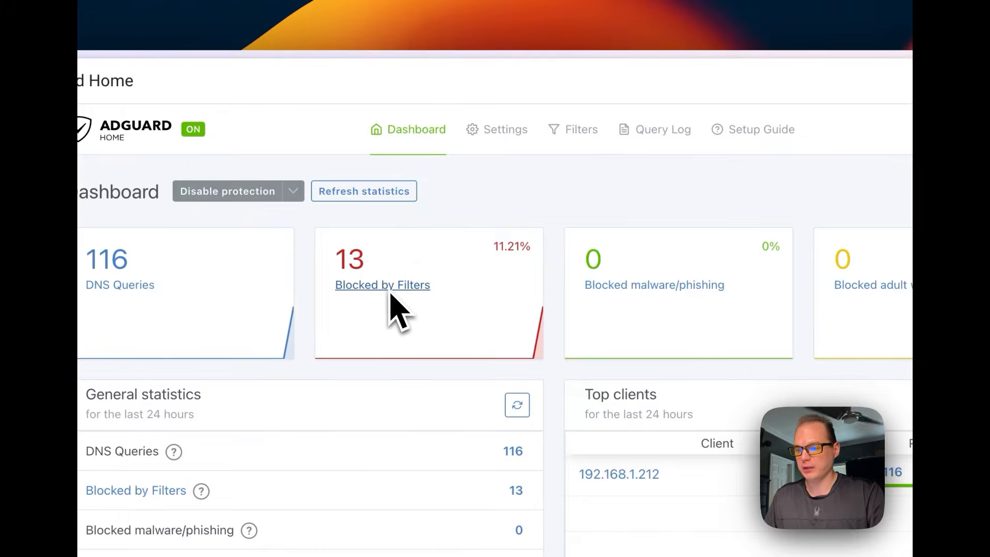
pyautogui.moveTo(633, 485)
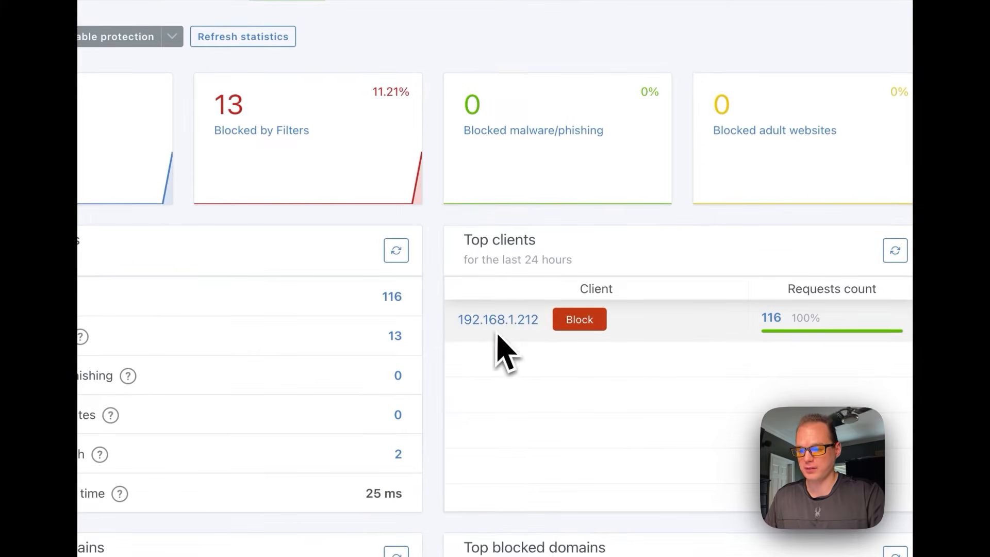
pyautogui.scroll(-4, 502, 415)
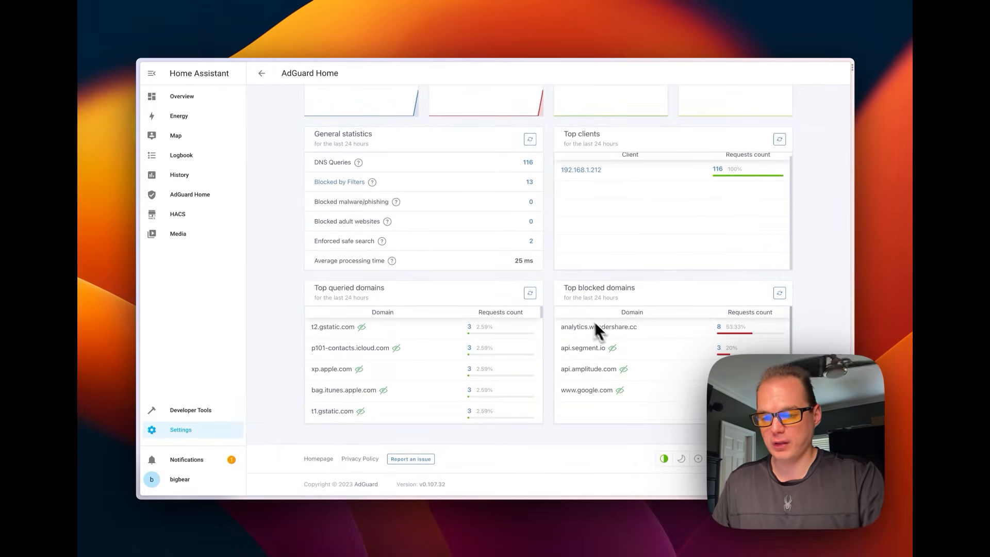
pyautogui.scroll(3, 567, 309)
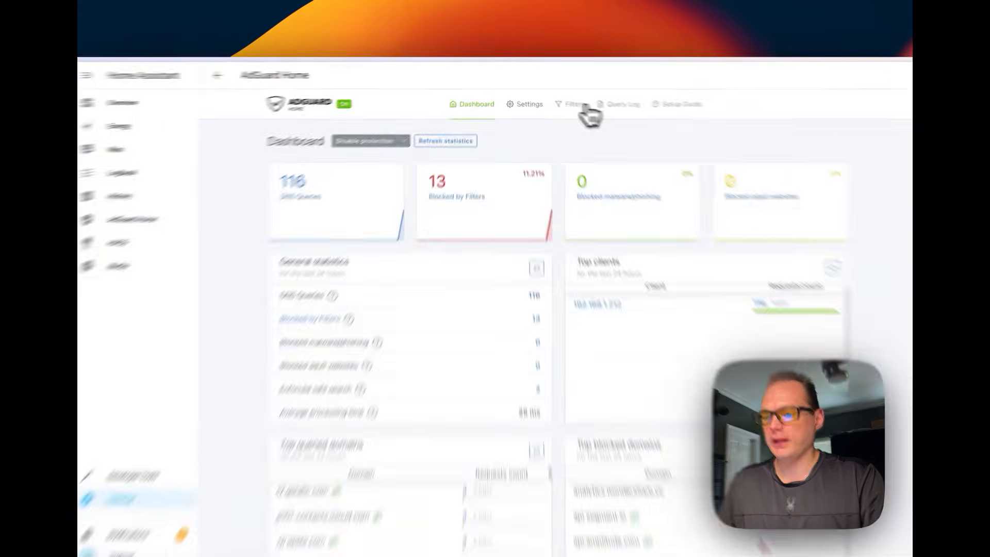
# Step: Examine the general settings for domain blocking, web services and Safe Search, plus the query log and statistics configuration
pyautogui.moveTo(530, 105)
pyautogui.click(536, 125)
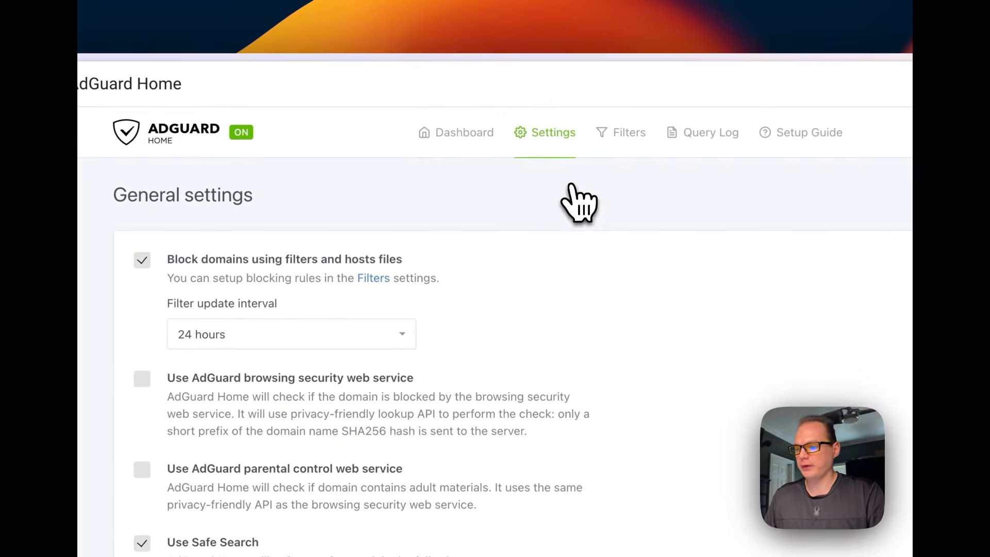
pyautogui.scroll(-3, 567, 443)
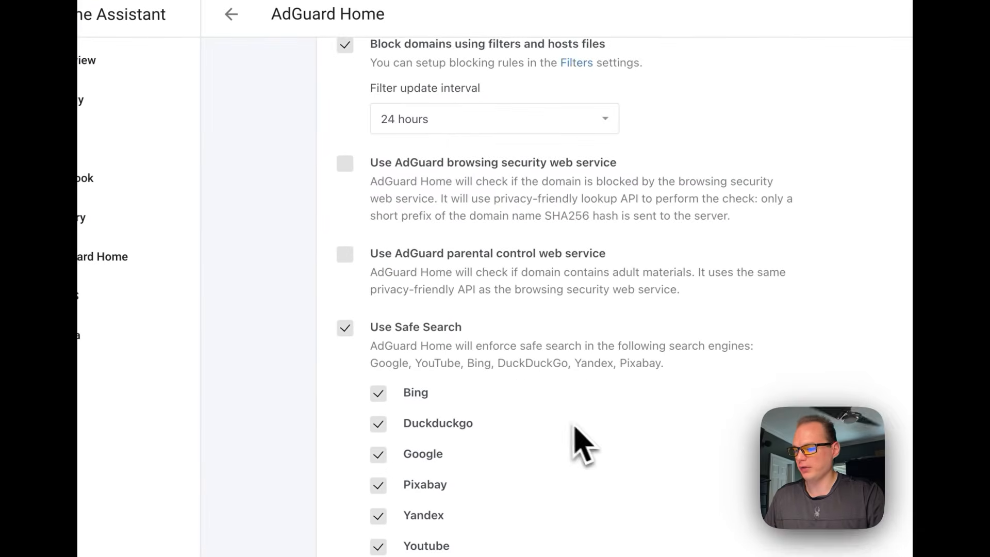
pyautogui.scroll(1, 536, 412)
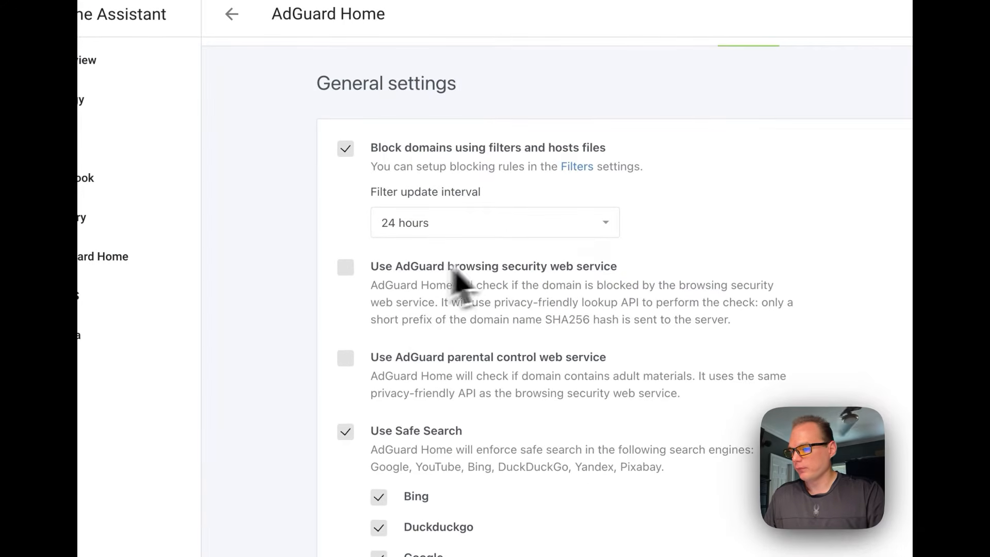
pyautogui.scroll(-15, 464, 309)
pyautogui.scroll(-3, 554, 408)
pyautogui.scroll(5, 548, 404)
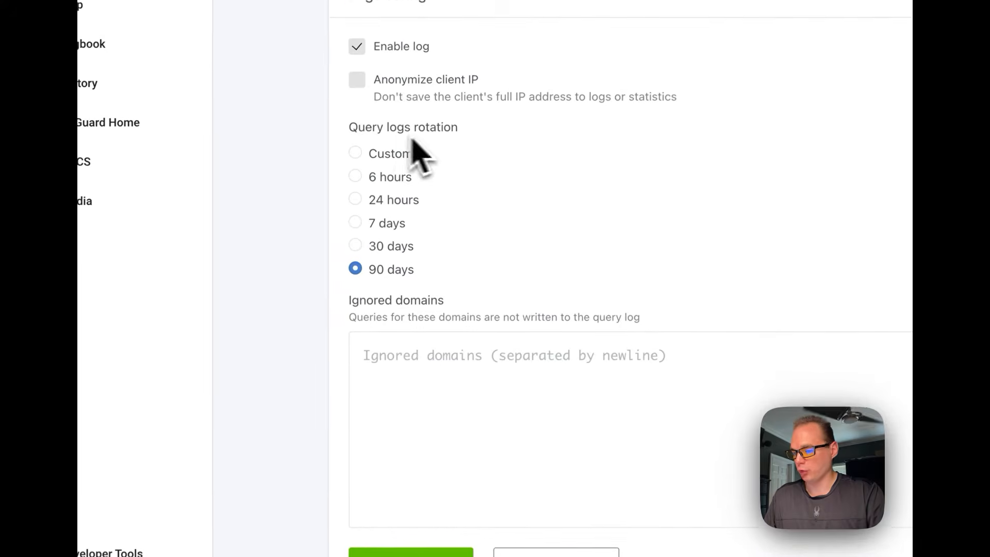
pyautogui.scroll(-5, 482, 276)
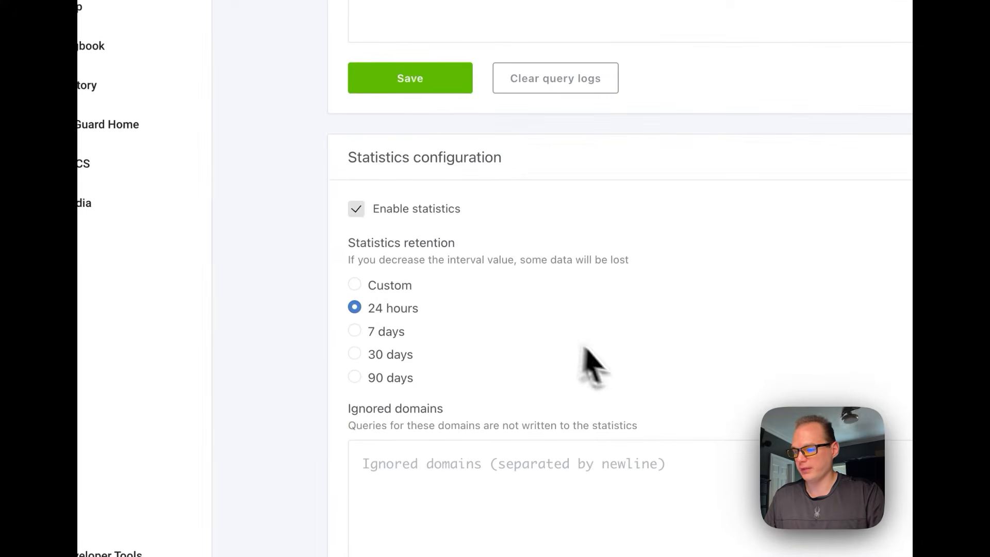
pyautogui.scroll(-3, 498, 316)
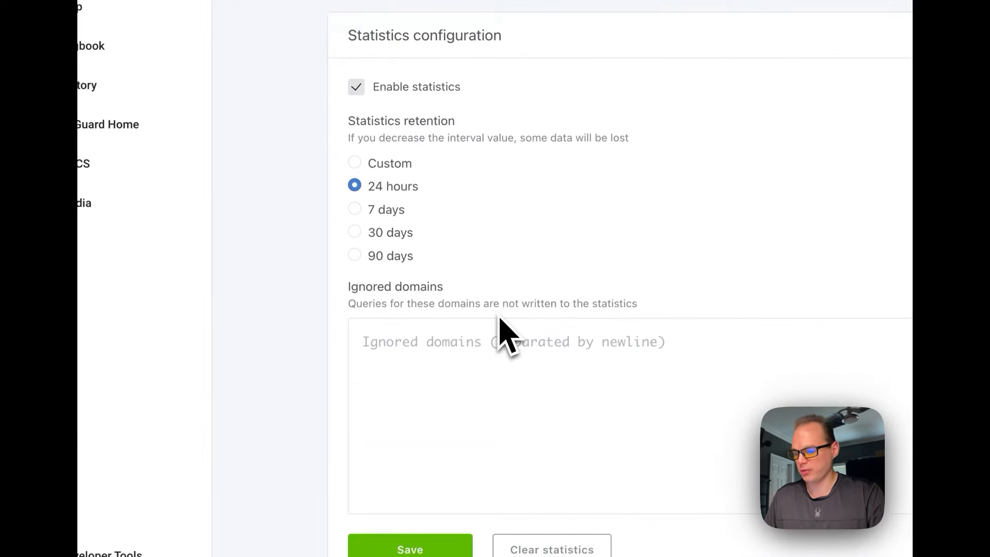
pyautogui.scroll(6, 554, 477)
pyautogui.scroll(-5, 464, 309)
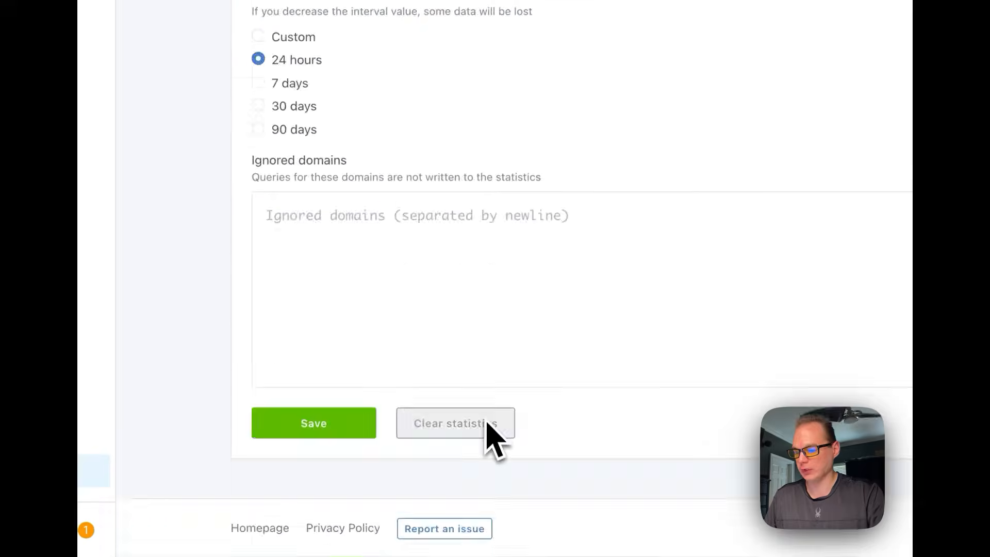
pyautogui.scroll(20, 461, 436)
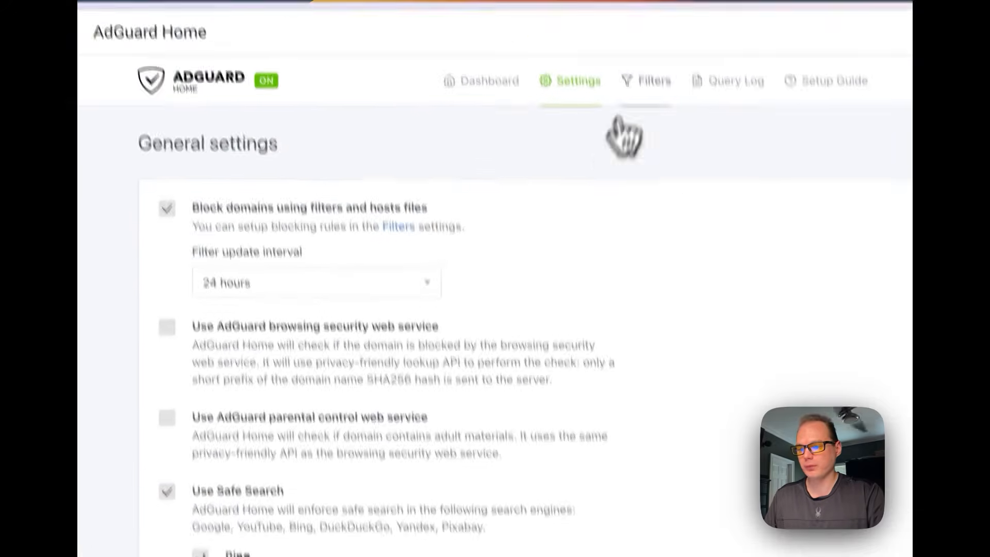
# Step: Add the HaGeZi Personal Black & White list to the DNS blocklists and check the blocklists for updates
pyautogui.moveTo(664, 150)
pyautogui.click(675, 186)
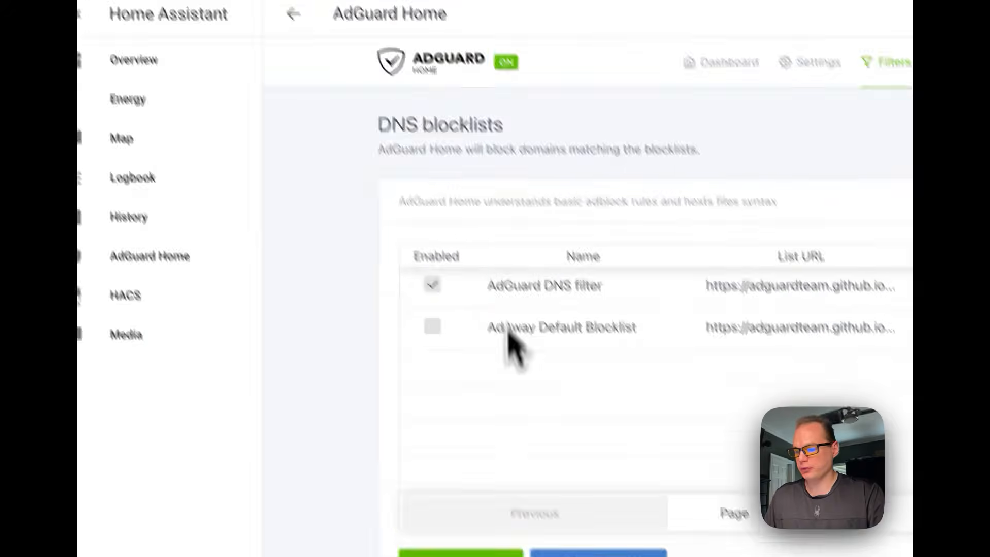
pyautogui.click(464, 554)
pyautogui.click(772, 442)
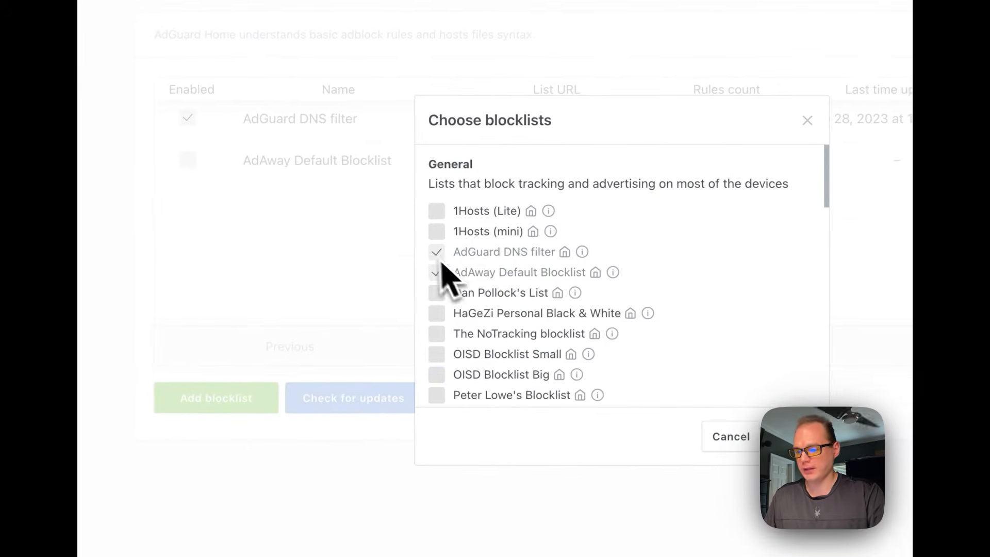
pyautogui.scroll(-5, 523, 361)
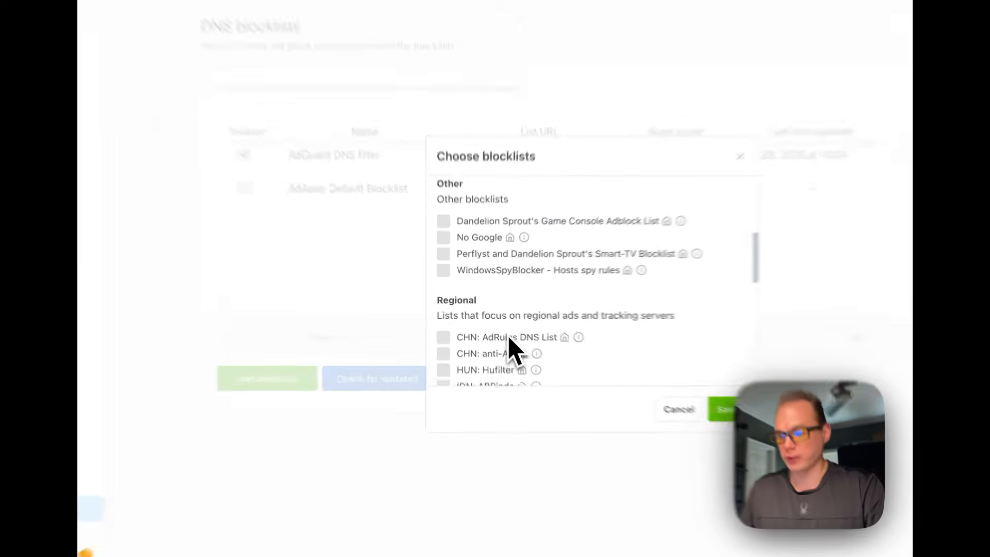
pyautogui.scroll(-5, 510, 343)
pyautogui.scroll(15, 510, 343)
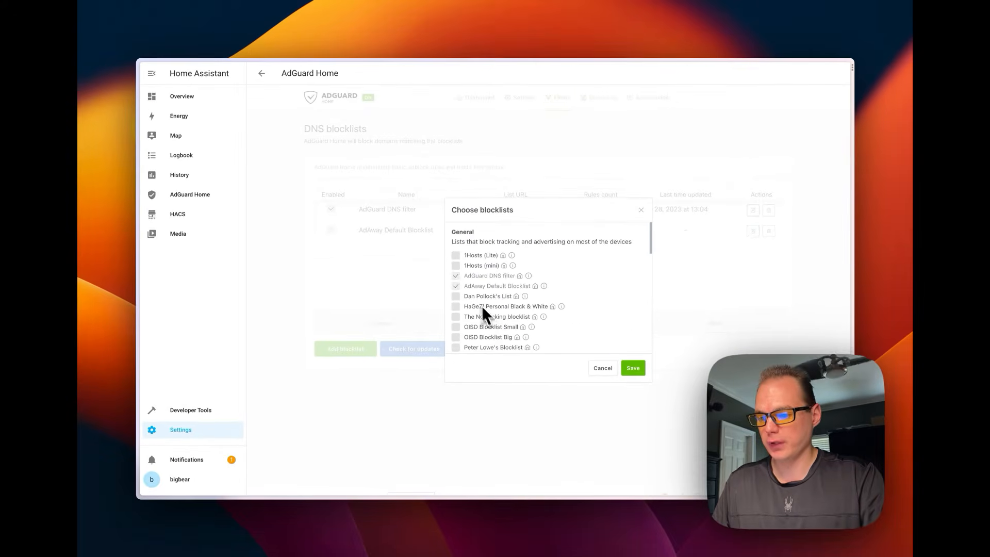
pyautogui.click(456, 307)
pyautogui.click(633, 368)
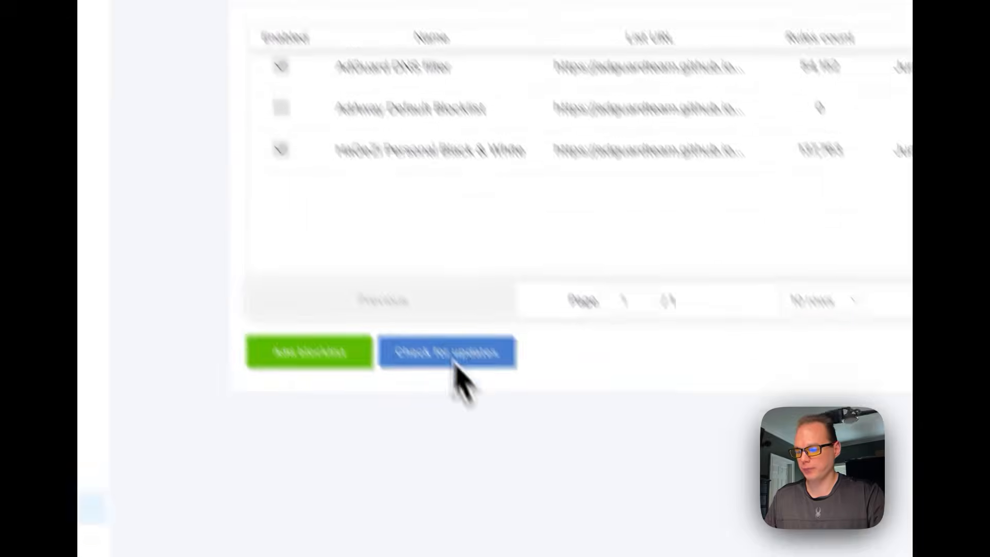
pyautogui.click(523, 456)
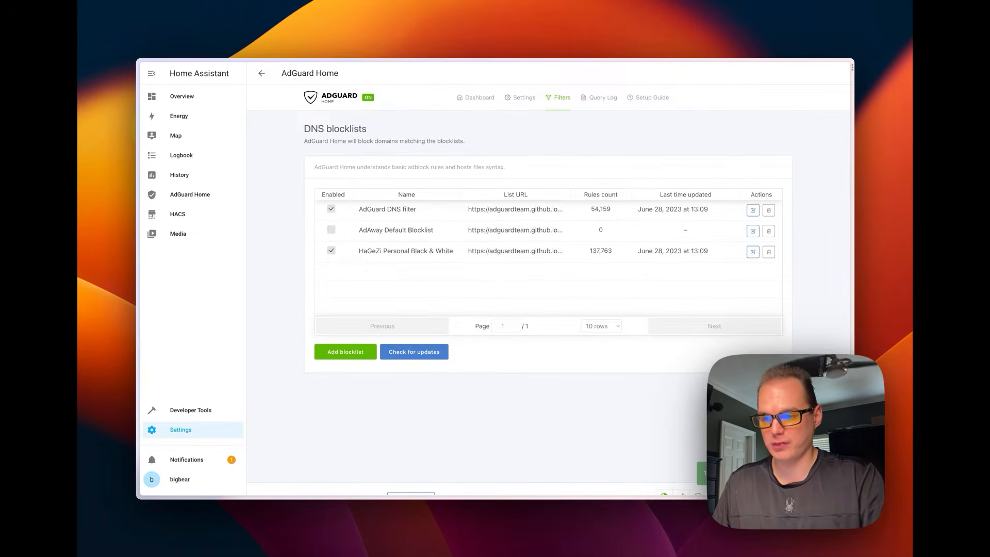
# Step: Look at the DNS allowlists and the form for a new allowlist, closing it without adding one
pyautogui.moveTo(561, 98)
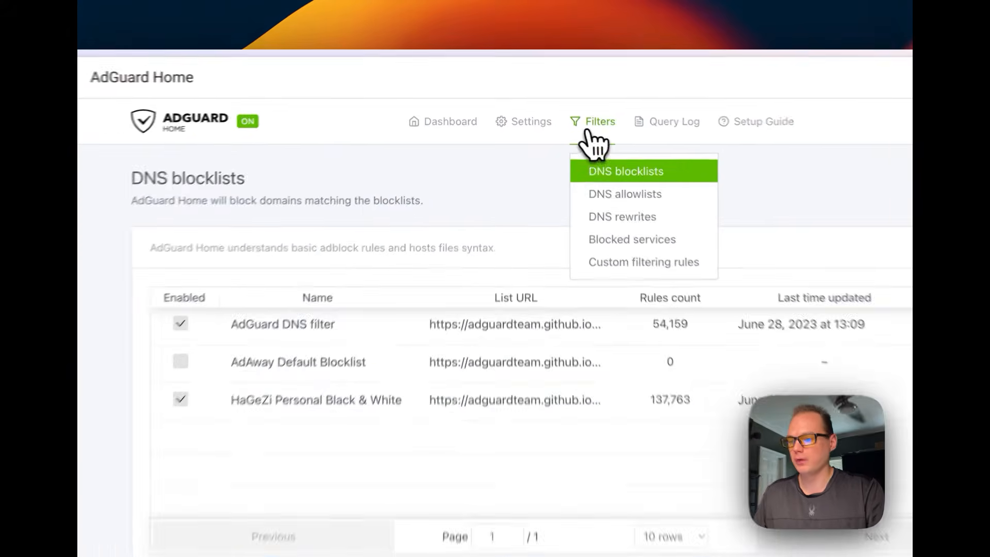
pyautogui.click(563, 135)
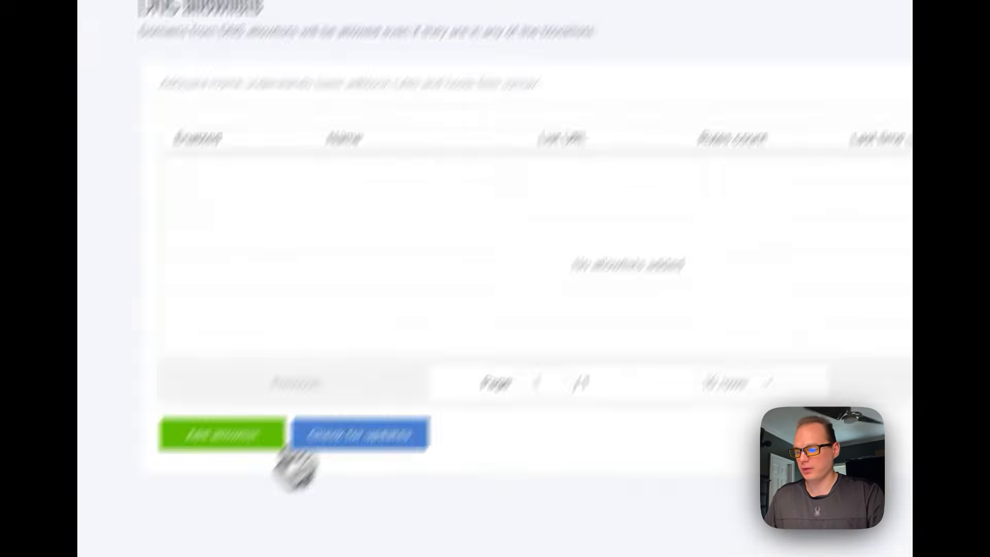
pyautogui.click(281, 447)
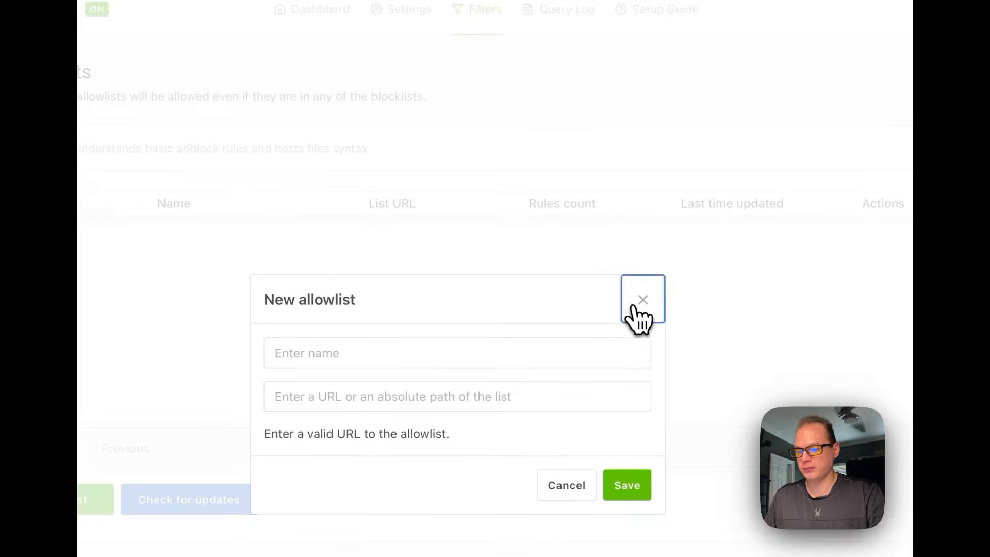
pyautogui.click(642, 299)
# Step: Look at the DNS rewrites and the domain and IP address fields for adding one, then cancel the form
pyautogui.moveTo(487, 18)
pyautogui.click(489, 115)
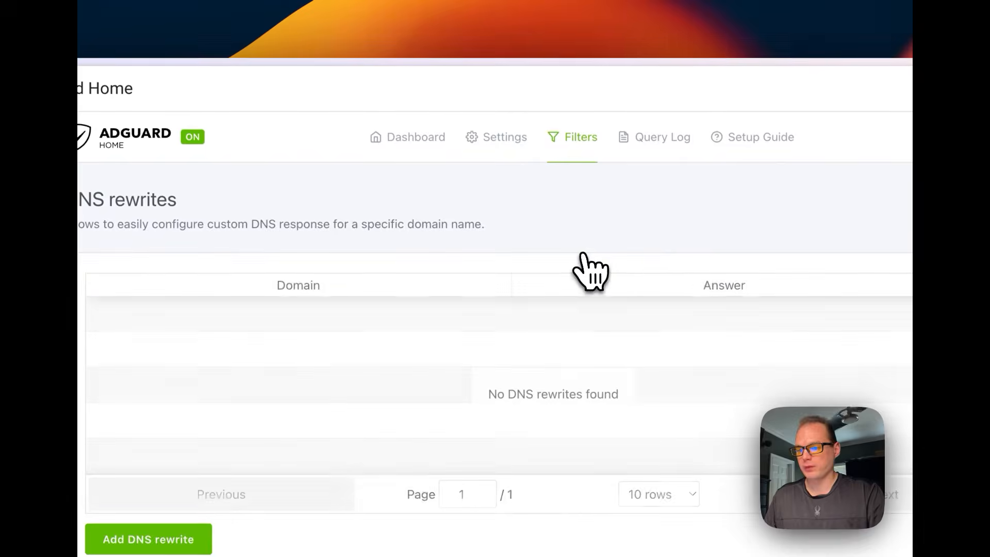
pyautogui.click(148, 538)
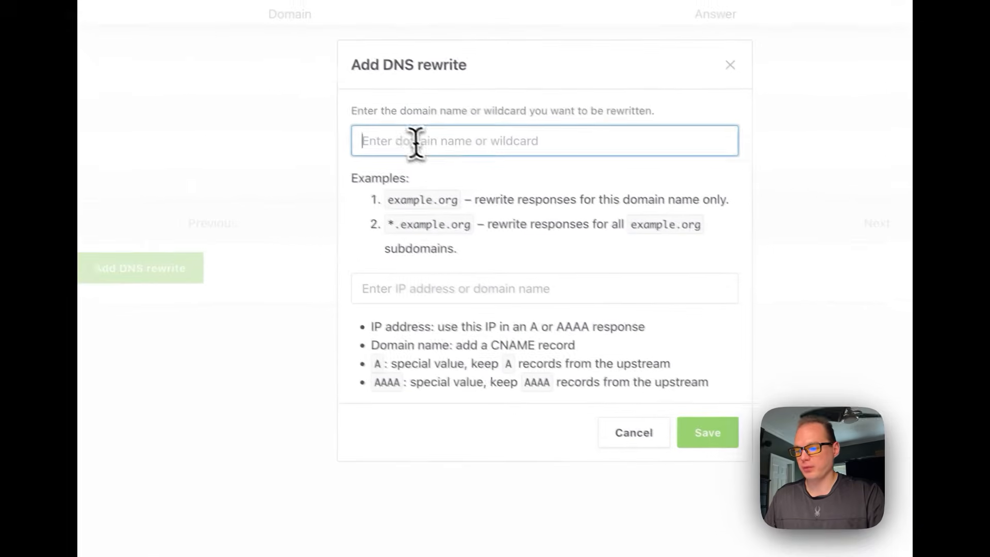
pyautogui.click(419, 281)
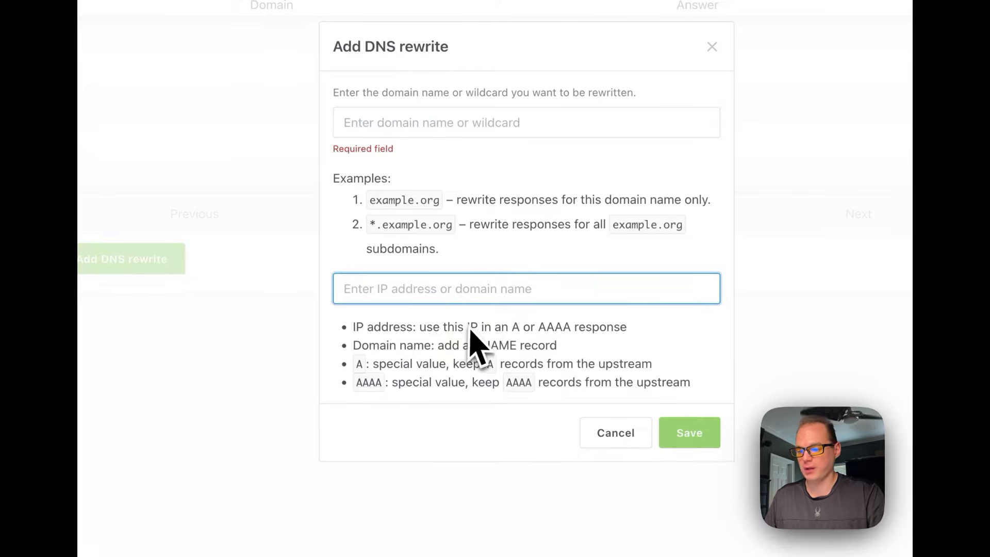
pyautogui.click(598, 440)
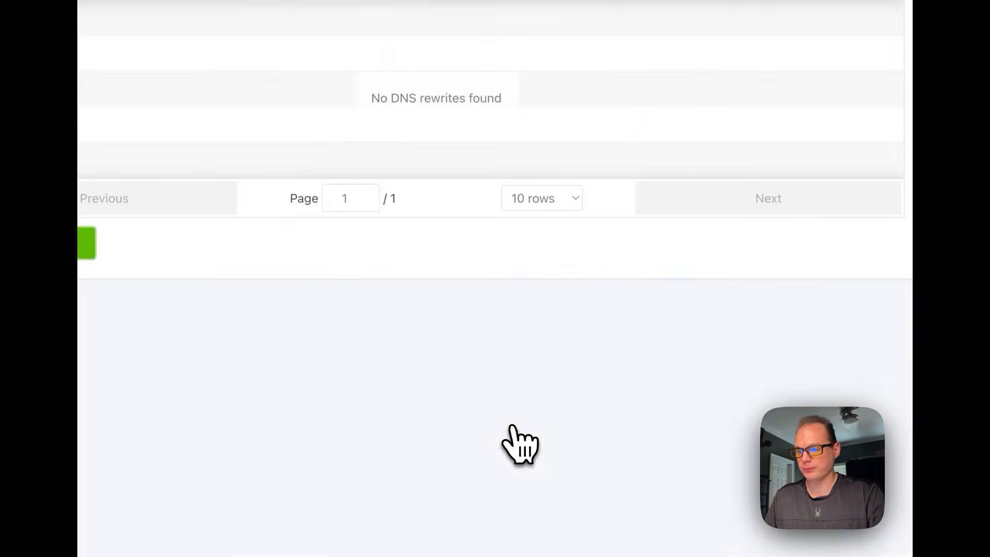
# Step: Block the TikTok and Steam services and save the blocked services
pyautogui.click(573, 48)
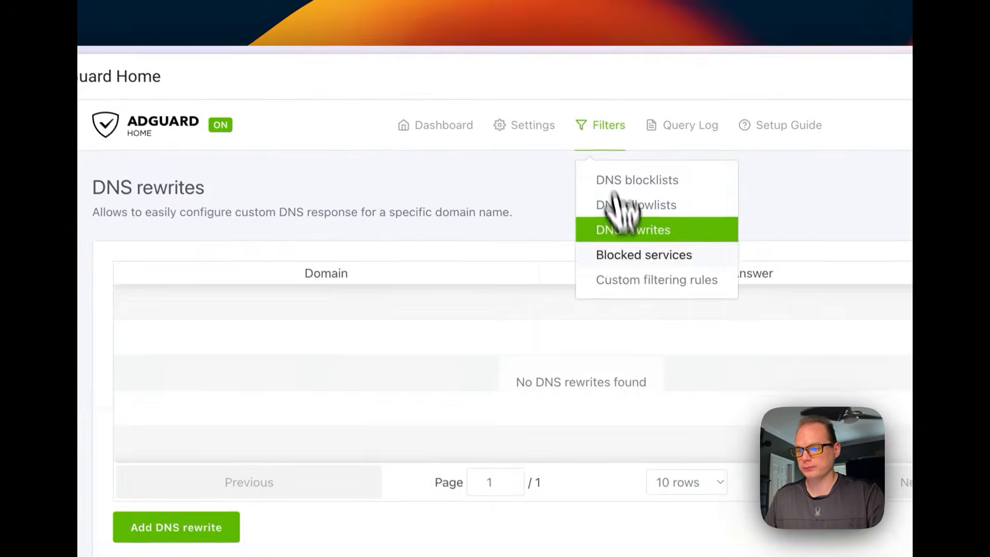
pyautogui.click(631, 257)
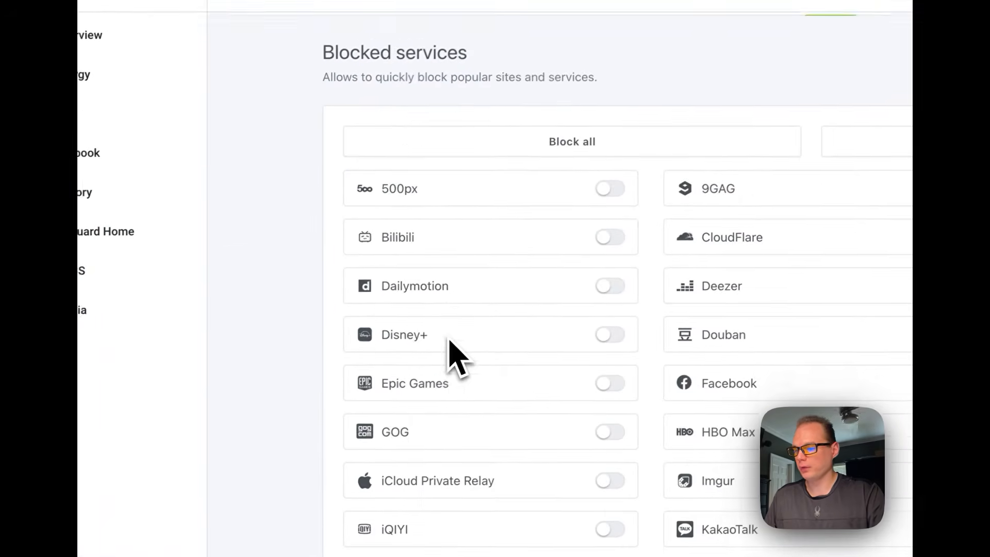
pyautogui.scroll(-10, 434, 190)
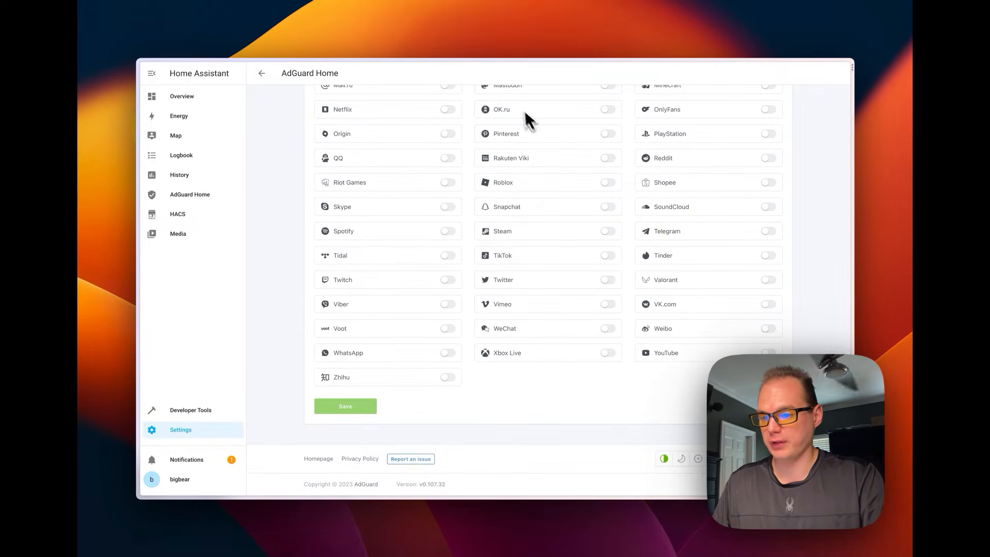
pyautogui.click(504, 255)
pyautogui.click(503, 231)
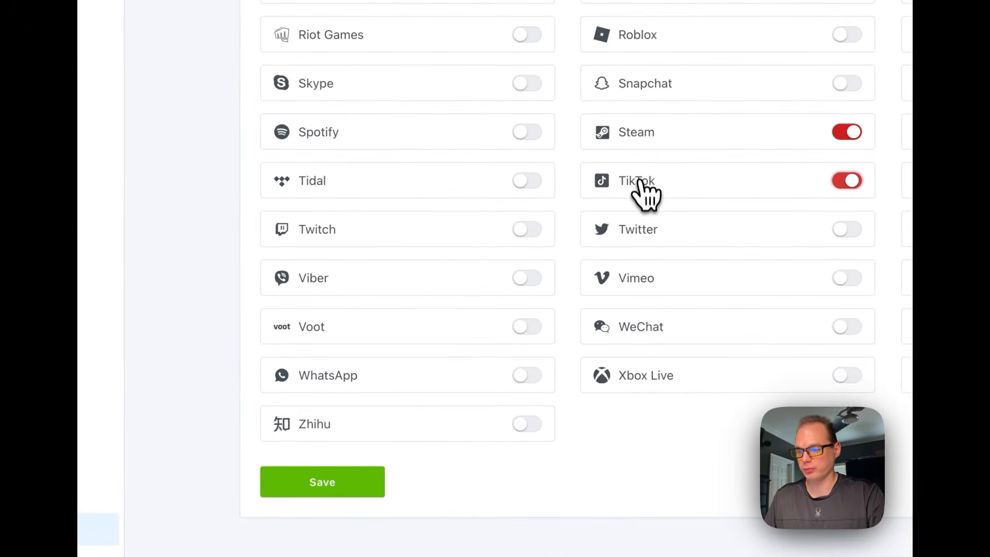
pyautogui.click(344, 481)
# Step: Copy the example unblock rule @@||example.org^ into the custom filtering rules and select its domain part
pyautogui.scroll(10, 361, 472)
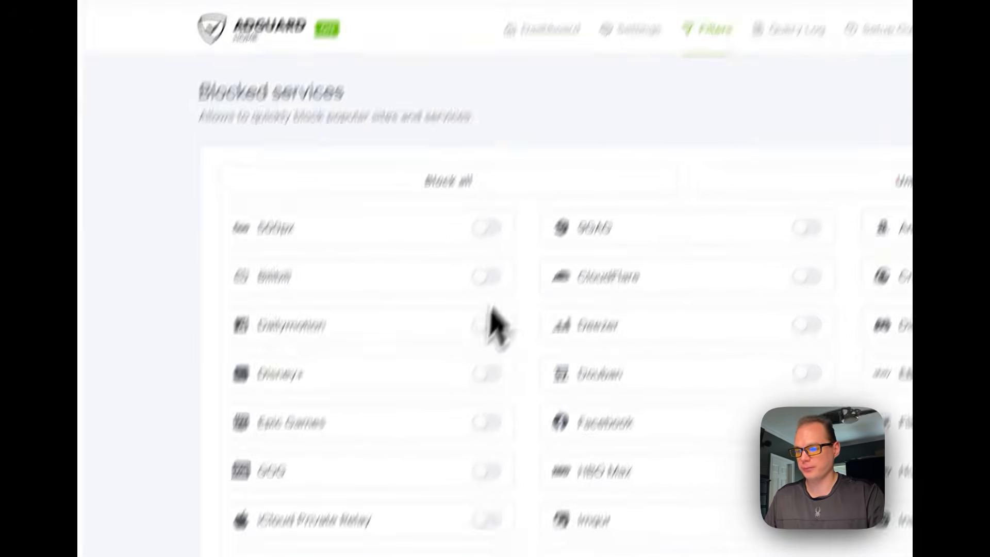
pyautogui.click(659, 137)
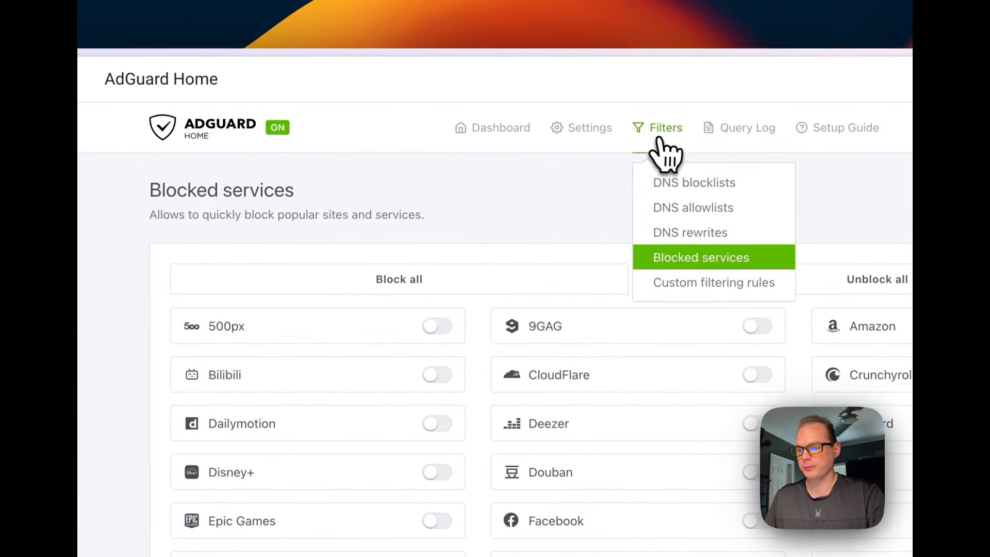
pyautogui.click(672, 281)
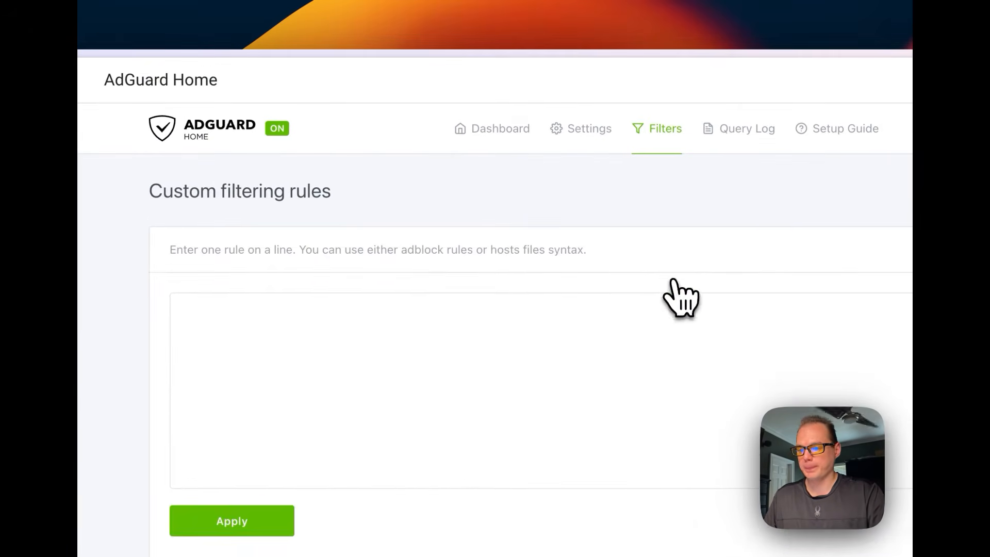
pyautogui.scroll(-3, 477, 465)
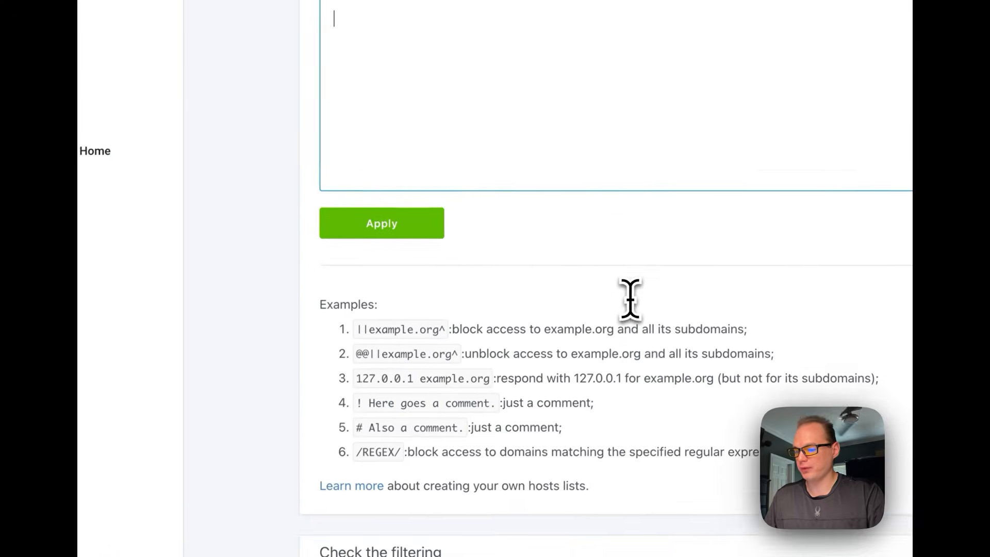
pyautogui.moveTo(360, 291); pyautogui.dragTo(506, 315)
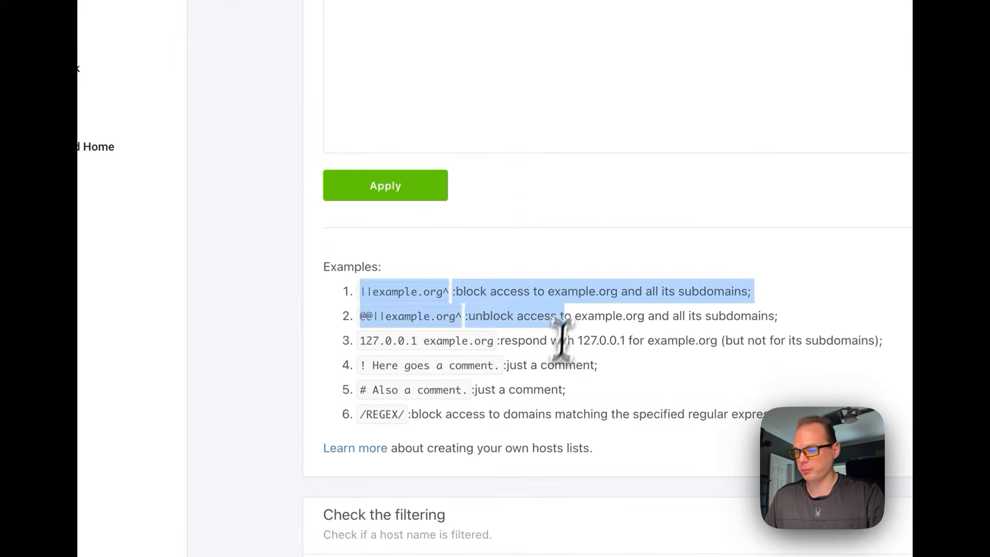
pyautogui.click(484, 410)
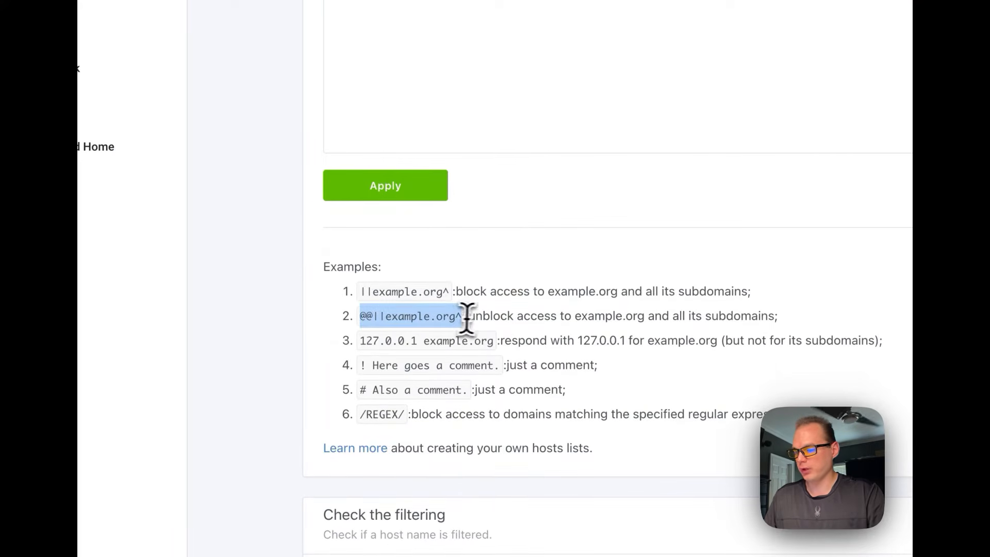
pyautogui.press('super+c')
pyautogui.click(449, 37)
pyautogui.press('super+v')
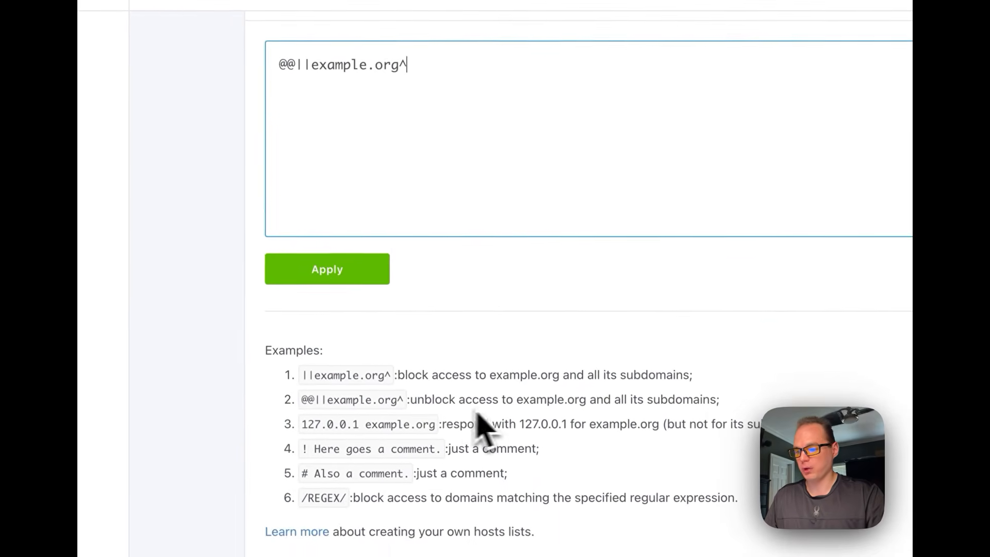
pyautogui.moveTo(311, 64); pyautogui.dragTo(403, 65)
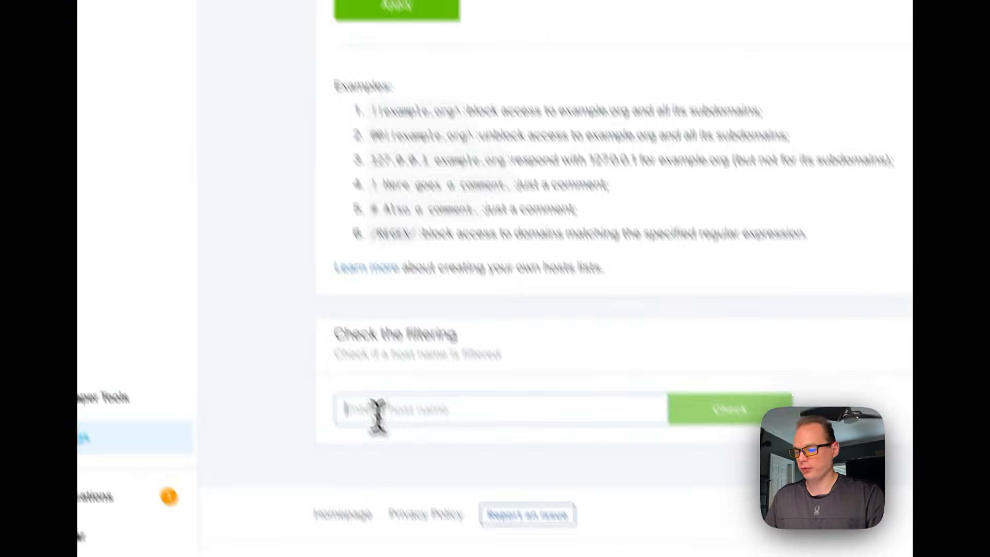
# Step: Check whether the host name example.com is filtered
pyautogui.click(378, 413)
pyautogui.write('example.com')
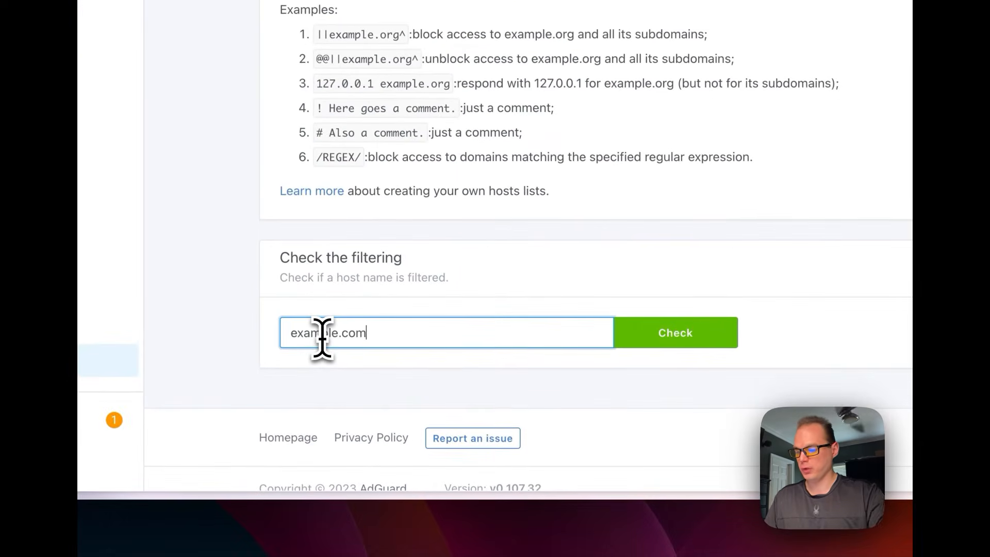
pyautogui.click(670, 335)
pyautogui.scroll(-3, 519, 298)
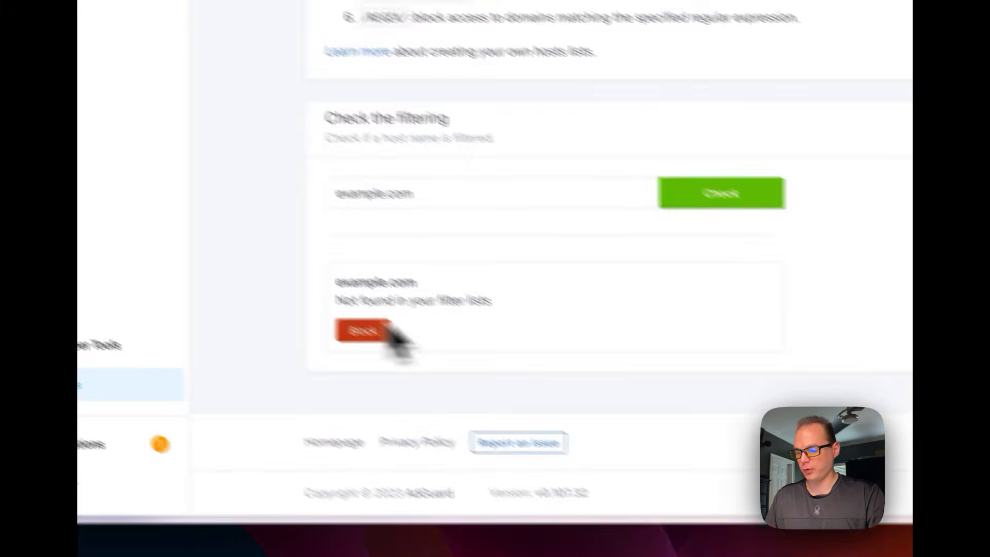
# Step: Change the custom filtering rule to ||example.com^ and check again whether example.com is filtered
pyautogui.scroll(4, 528, 356)
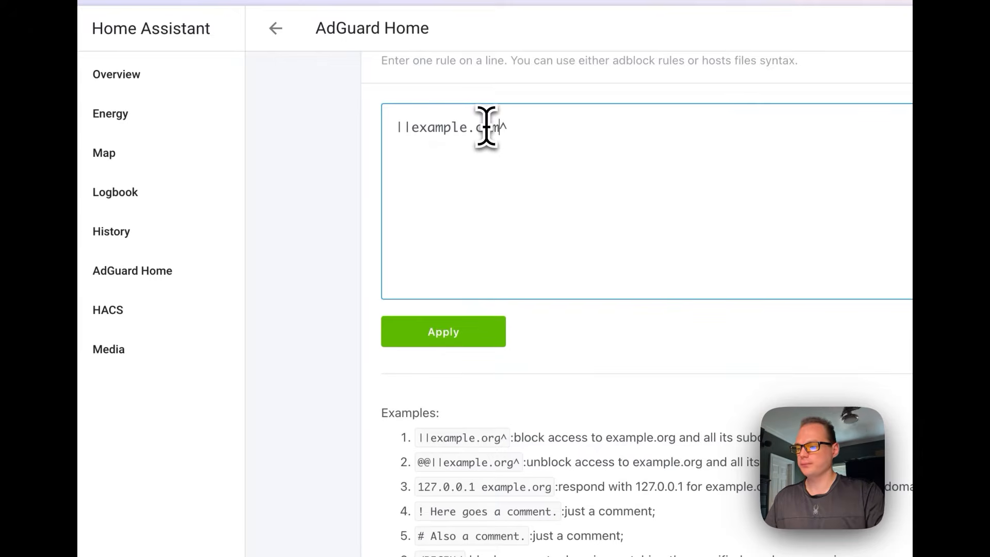
pyautogui.scroll(-5, 482, 361)
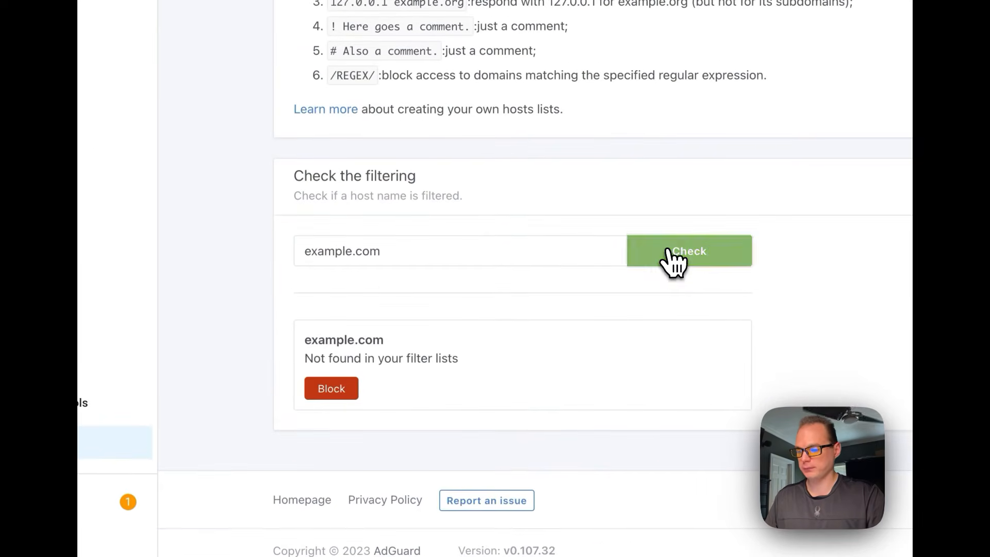
pyautogui.click(668, 251)
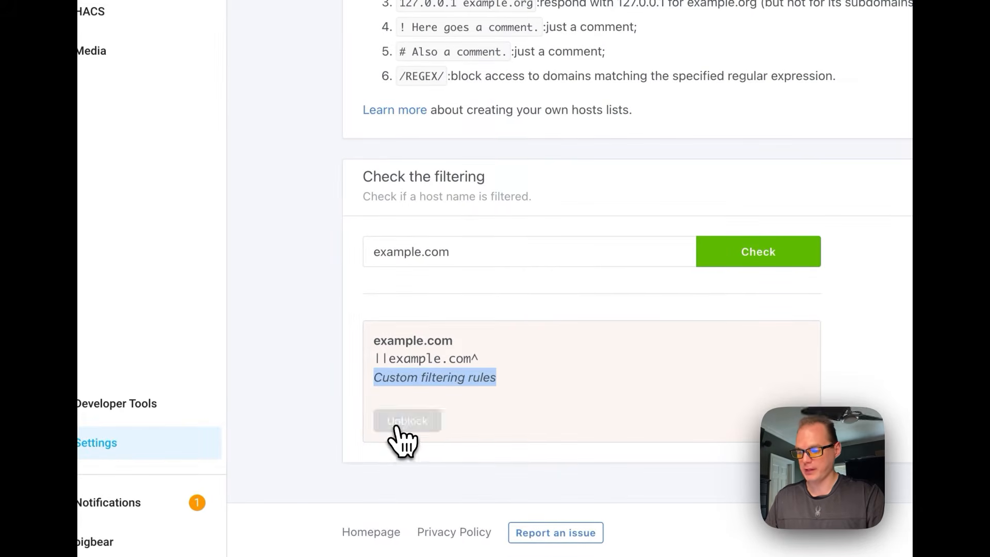
# Step: Unblock example.com from its filtering result and select its blocking rule in the custom filtering rules
pyautogui.scroll(10, 548, 165)
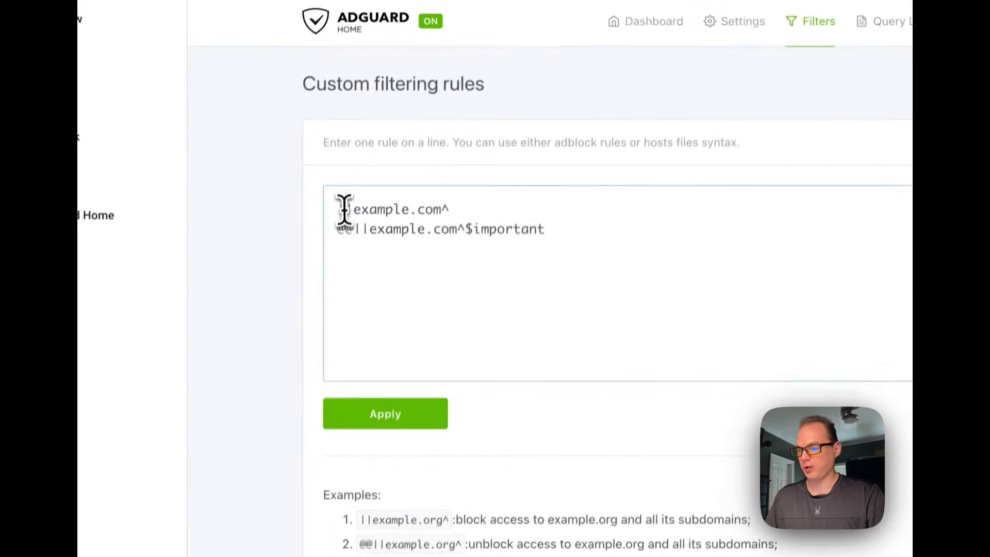
pyautogui.moveTo(343, 210); pyautogui.dragTo(599, 205)
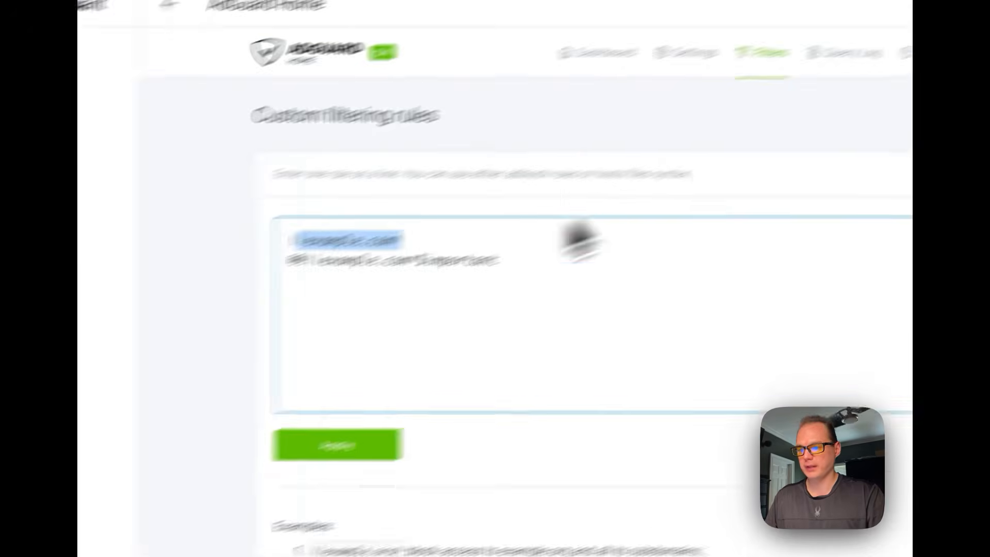
# Step: Open the query log and look through the recent DNS requests, their responses and clients
pyautogui.click(883, 40)
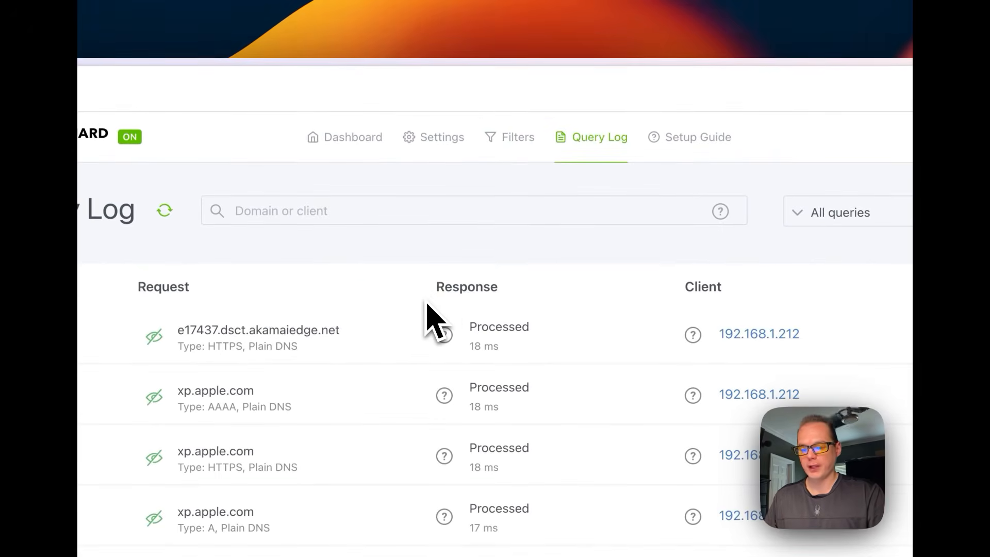
pyautogui.scroll(-2, 270, 389)
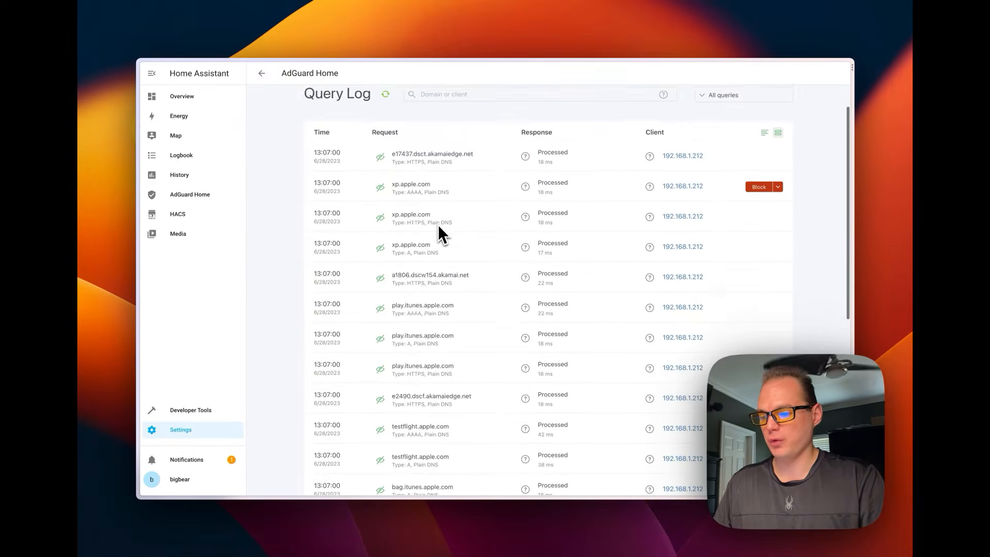
pyautogui.scroll(-10, 438, 227)
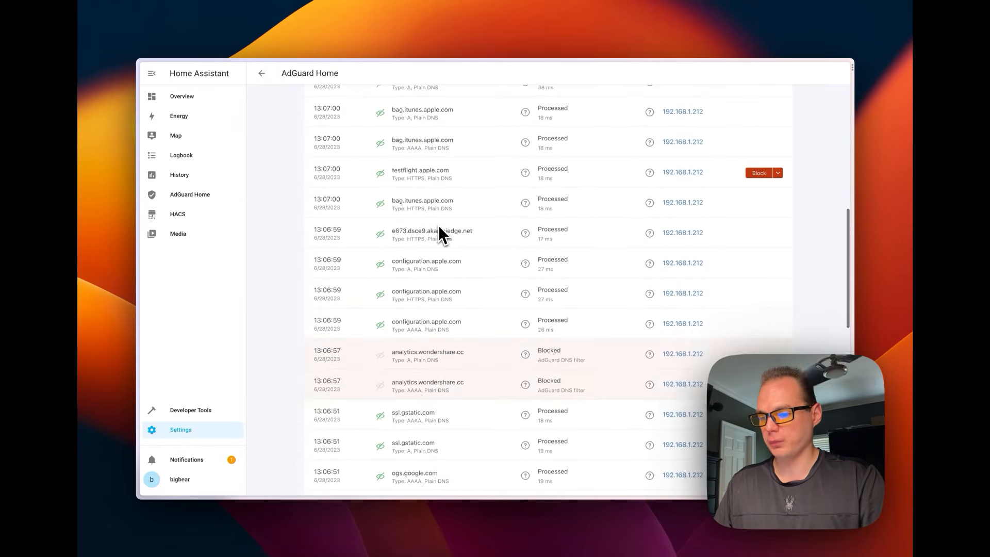
pyautogui.scroll(15, 438, 227)
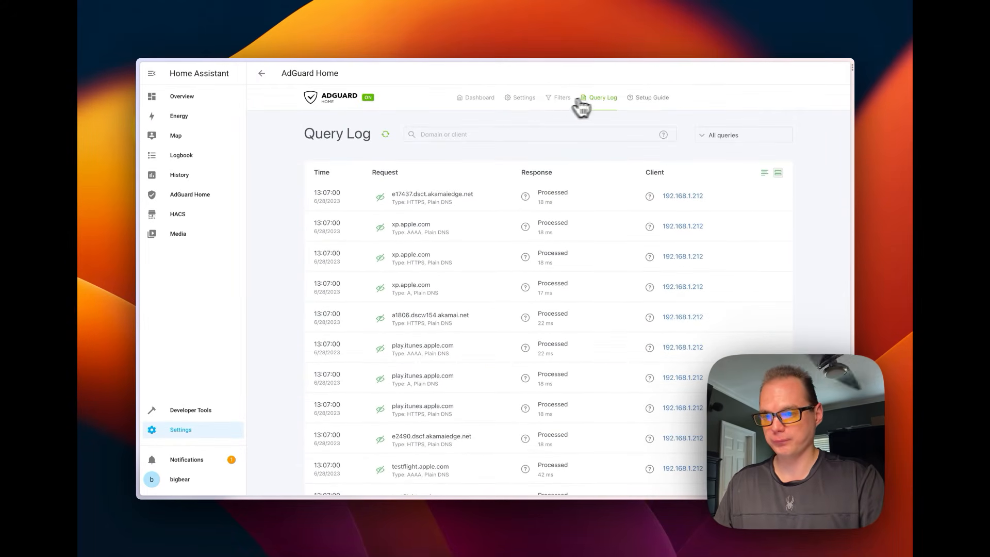
# Step: Open the DNS settings and look at the upstream DNS servers and the instructions for entering them
pyautogui.moveTo(520, 103)
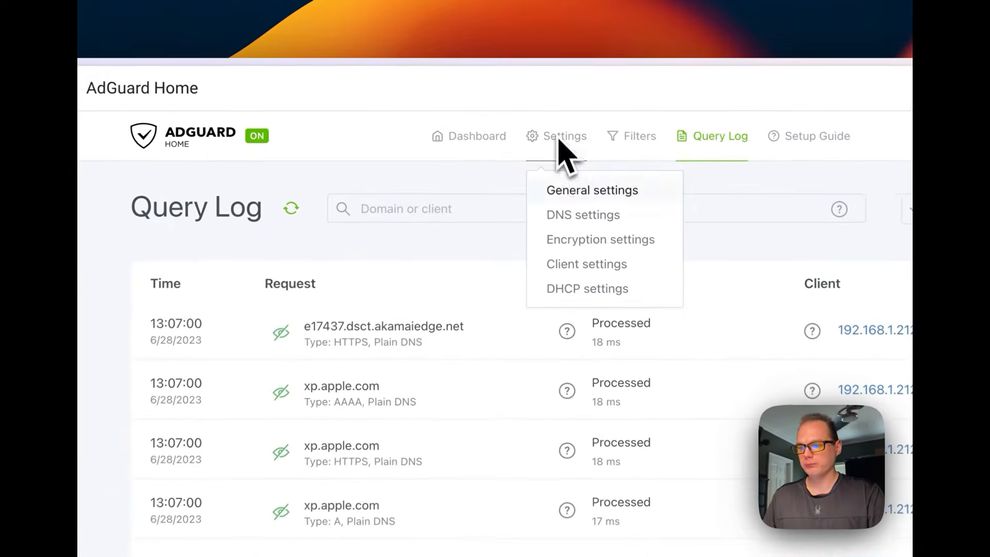
pyautogui.click(535, 134)
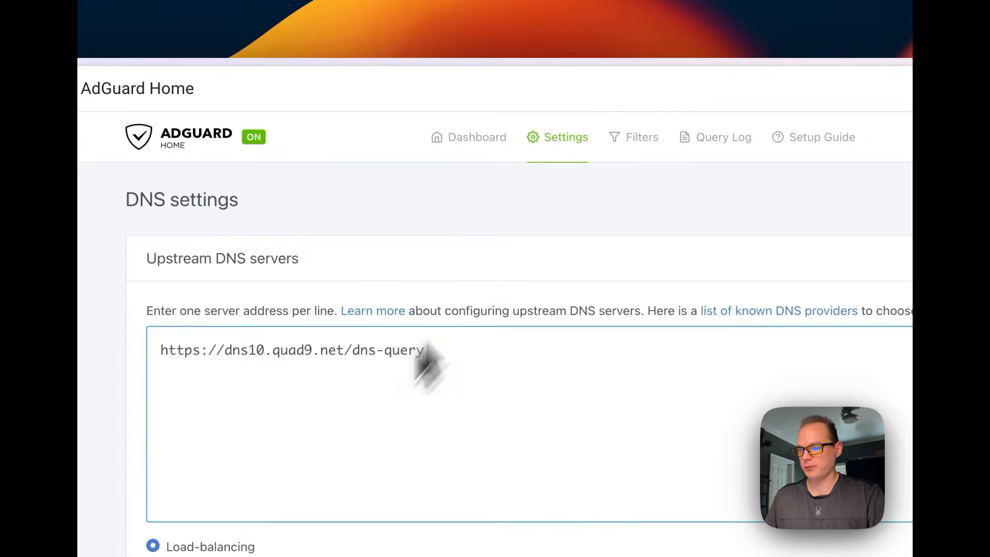
pyautogui.click(558, 134)
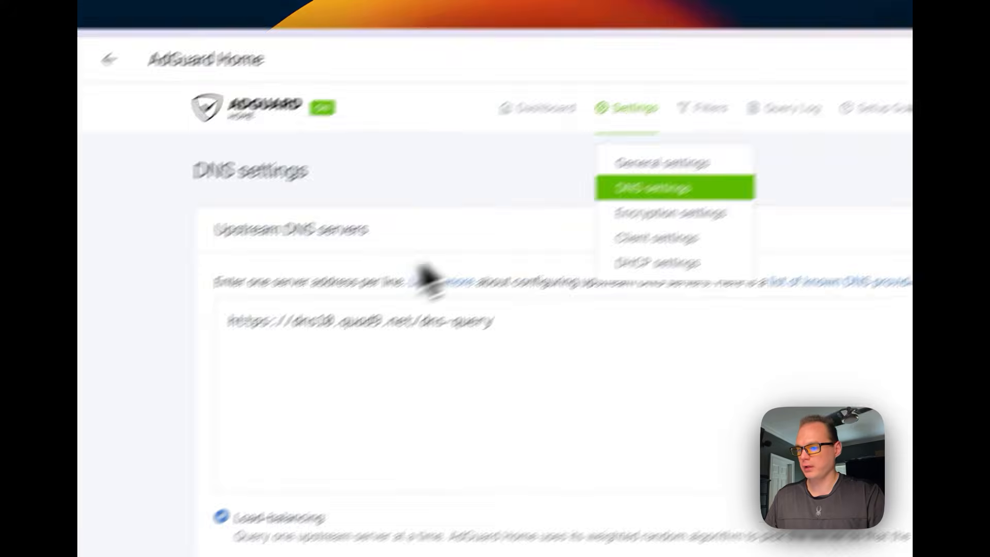
pyautogui.moveTo(329, 208); pyautogui.dragTo(475, 282)
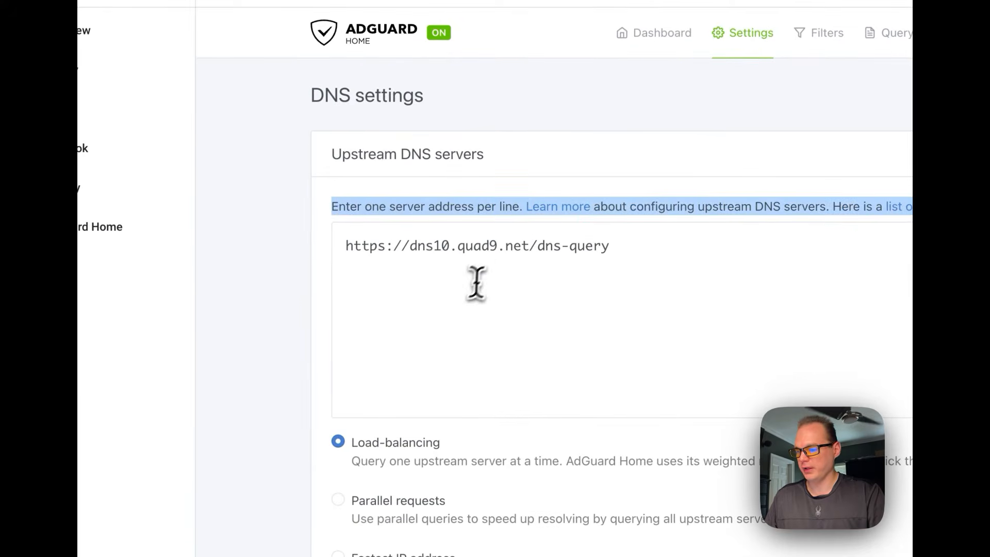
pyautogui.click(447, 284)
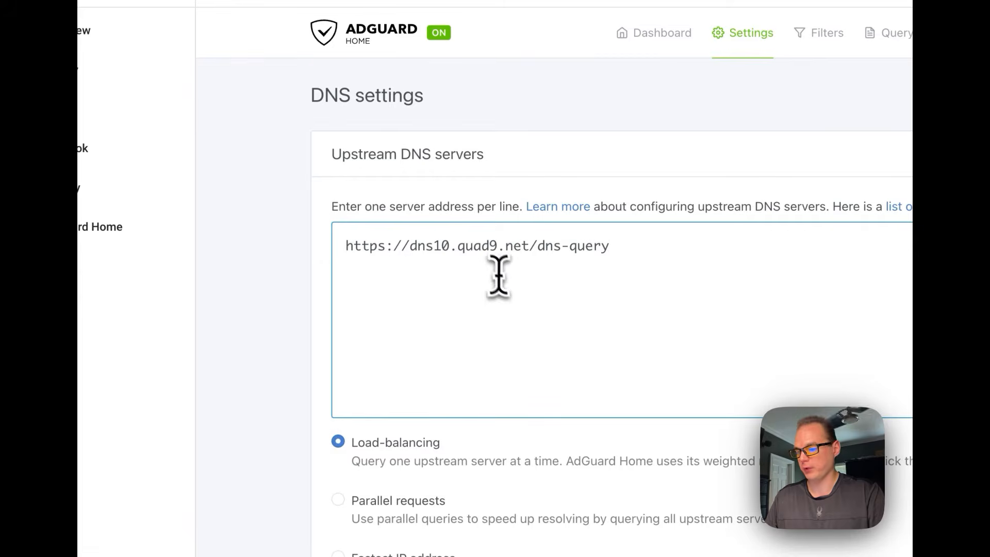
# Step: Try the Parallel requests mode for the upstream DNS servers, then select Fastest IP address
pyautogui.scroll(-4, 484, 355)
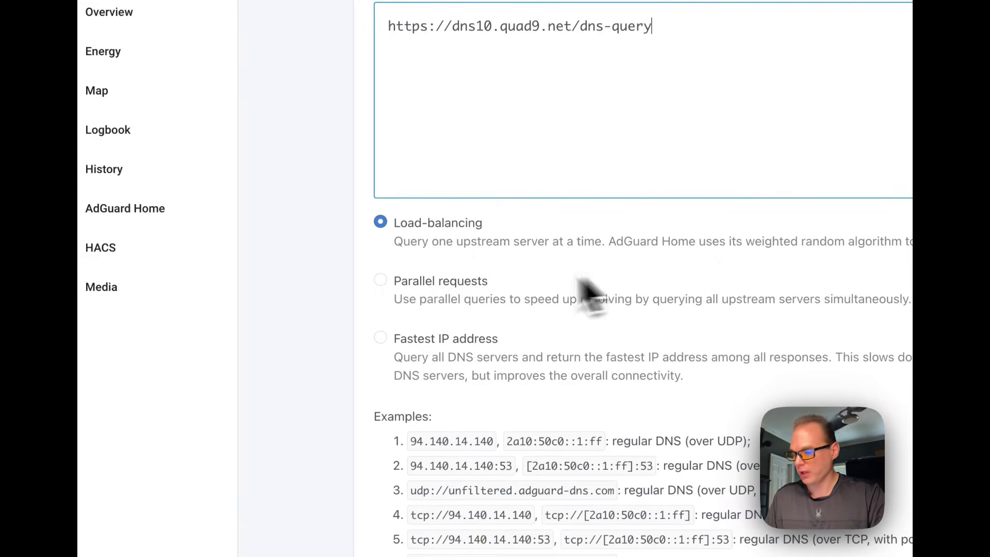
pyautogui.click(380, 280)
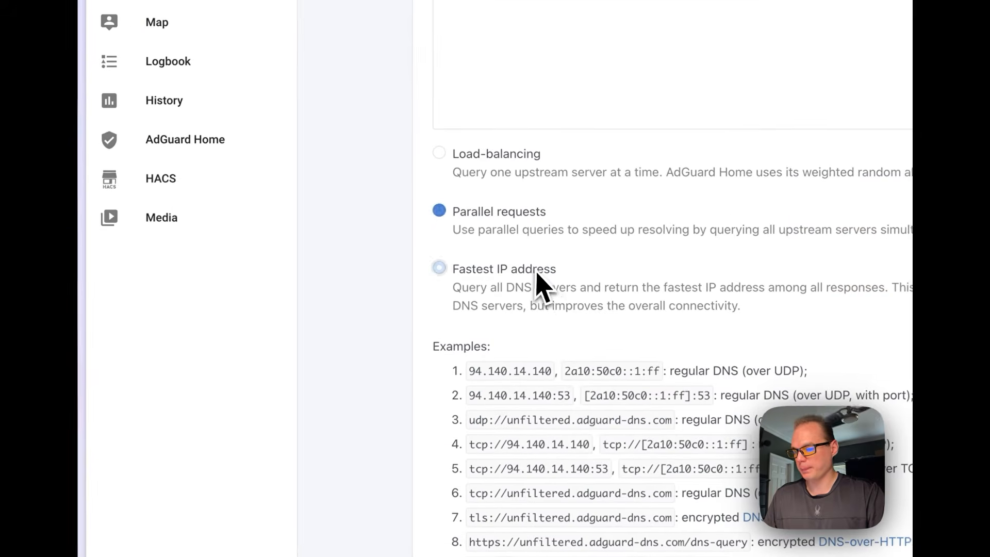
pyautogui.click(367, 263)
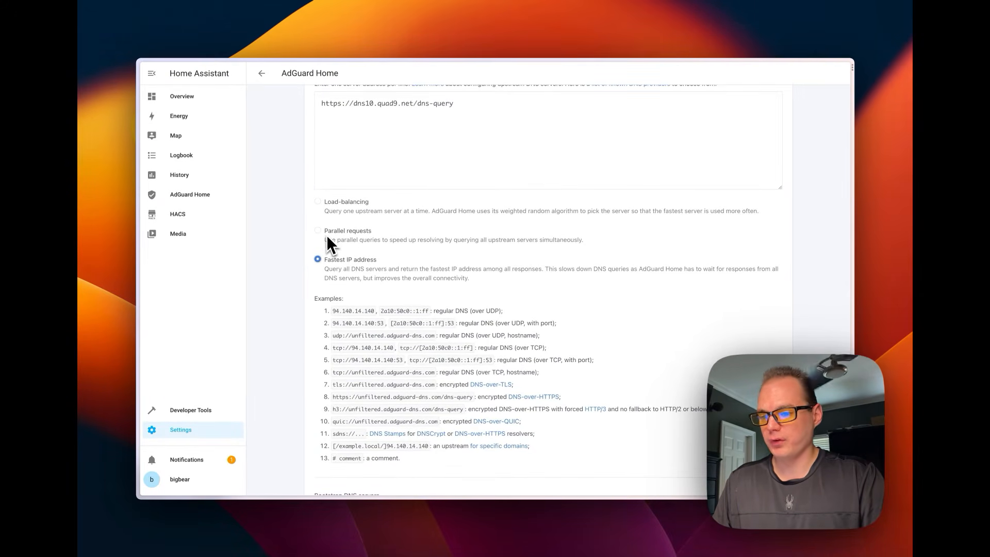
# Step: Look through the upstream address examples and the bootstrap DNS servers field
pyautogui.scroll(-5, 313, 262)
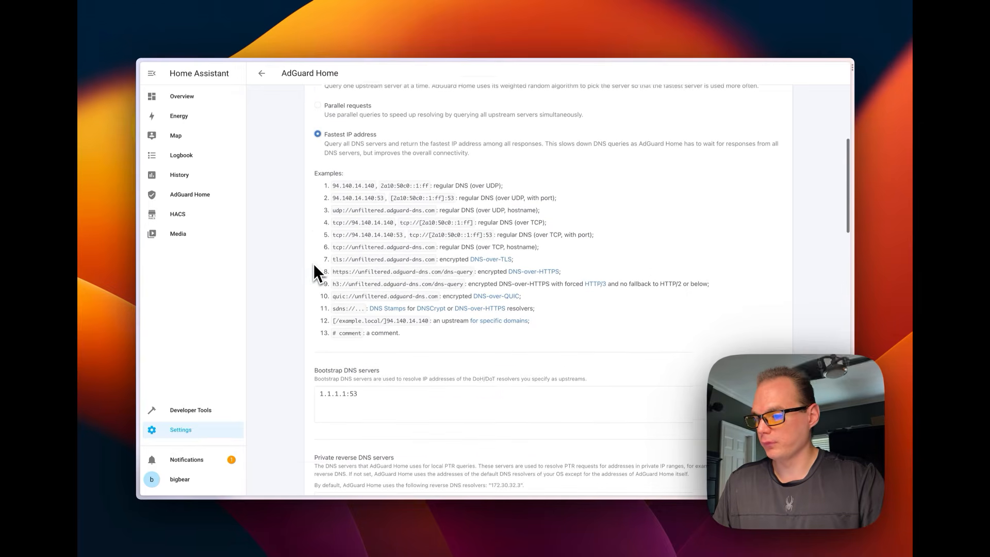
pyautogui.scroll(-2, 313, 230)
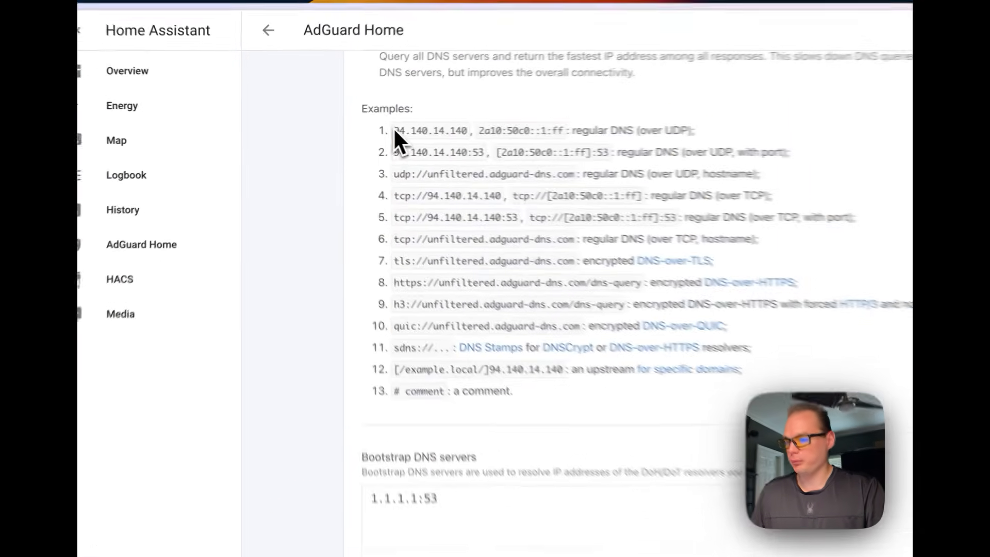
pyautogui.moveTo(328, 129); pyautogui.dragTo(417, 274)
pyautogui.click(580, 426)
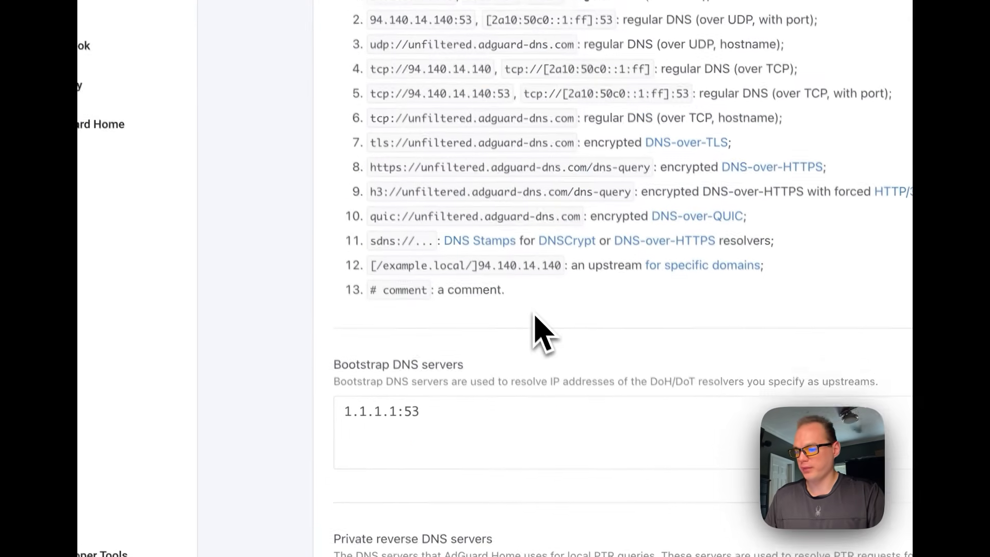
pyautogui.scroll(-4, 530, 304)
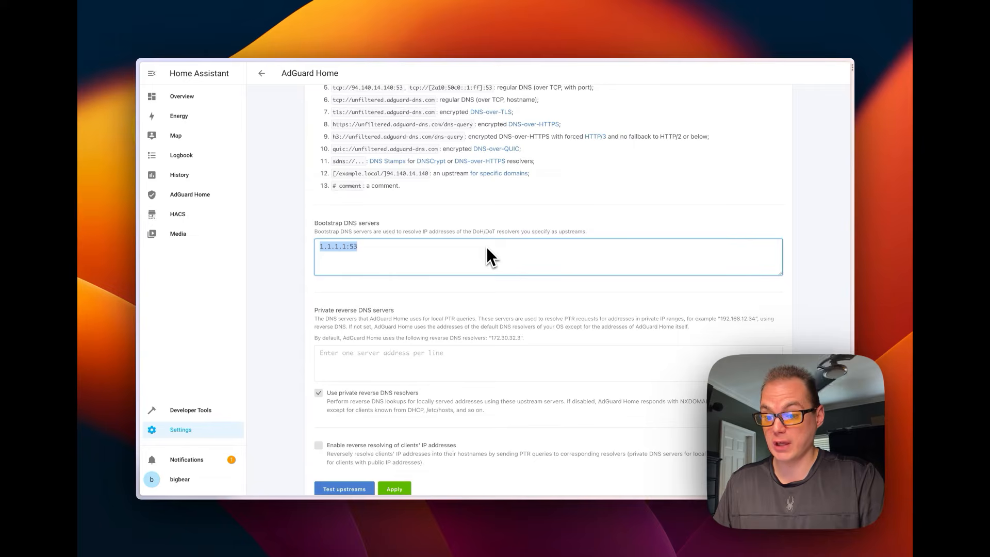
pyautogui.click(450, 265)
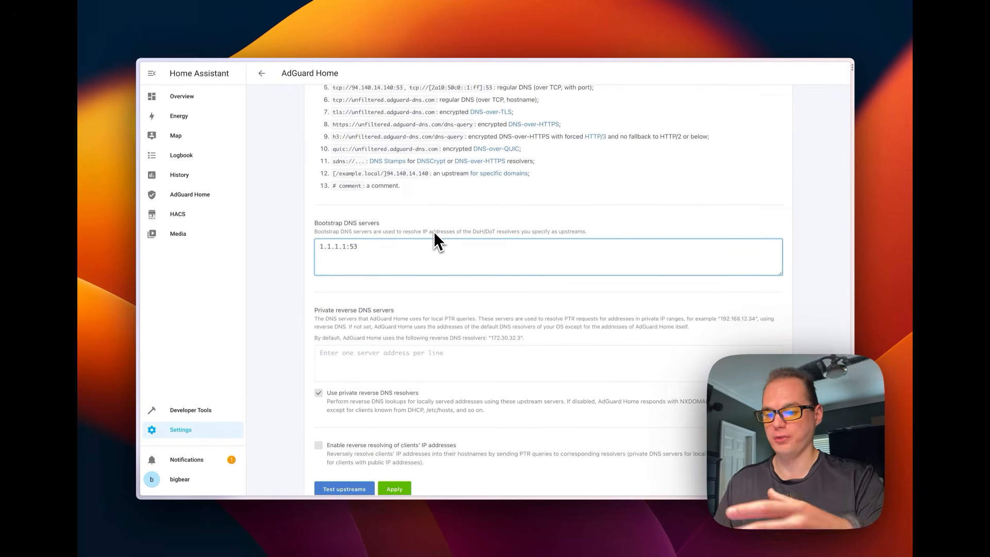
# Step: Look through the private reverse DNS options, the DNS server configuration with its blocking modes, and the DNS cache configuration
pyautogui.scroll(-3, 287, 302)
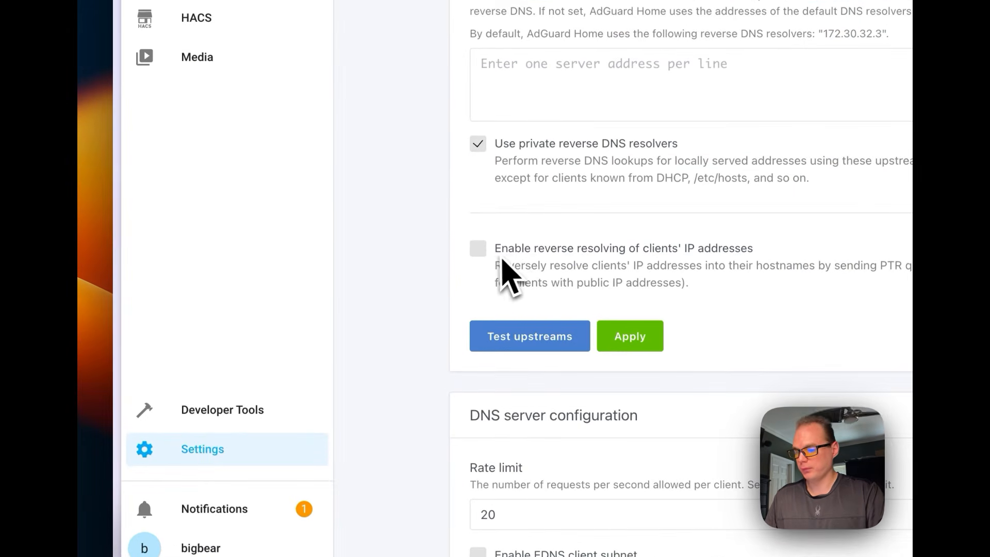
pyautogui.scroll(-5, 409, 167)
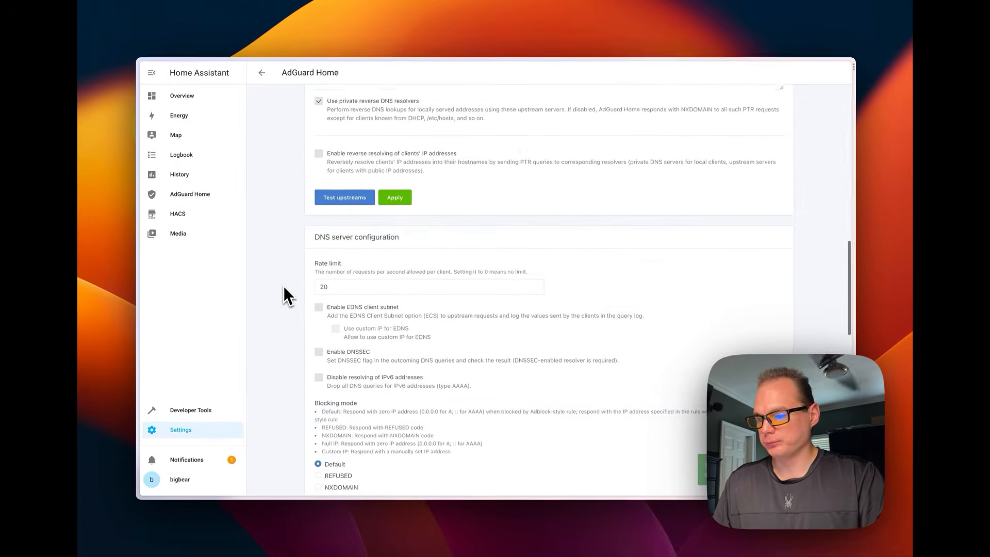
pyautogui.scroll(-3, 283, 291)
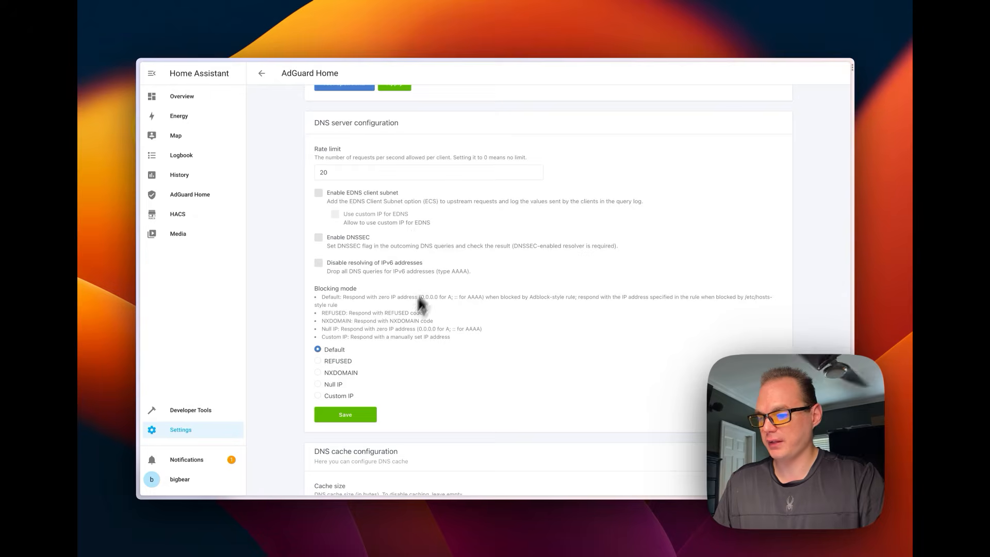
pyautogui.scroll(-10, 371, 308)
pyautogui.scroll(-4, 369, 299)
# Step: Clear the DNS cache in the DNS cache configuration
pyautogui.scroll(5, 371, 228)
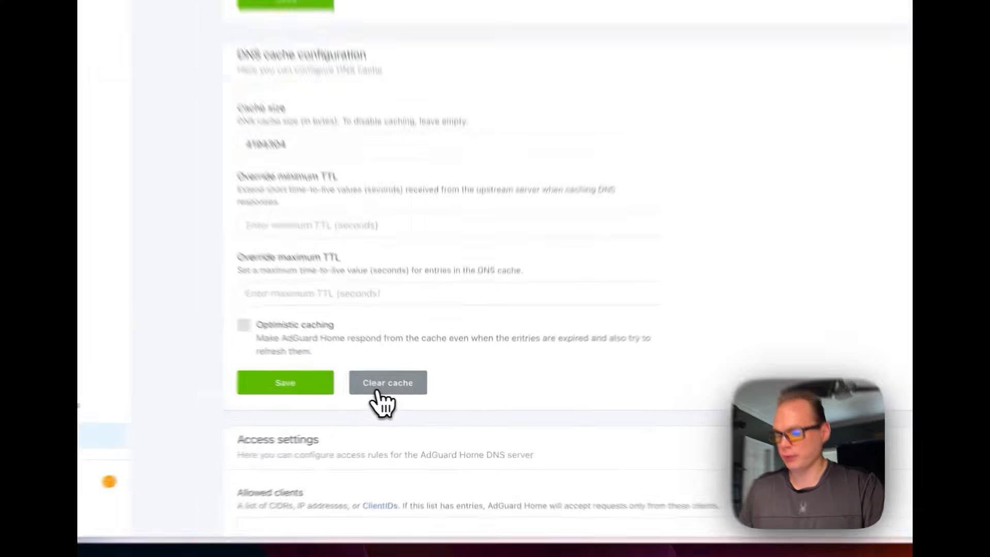
pyautogui.click(405, 399)
pyautogui.click(541, 309)
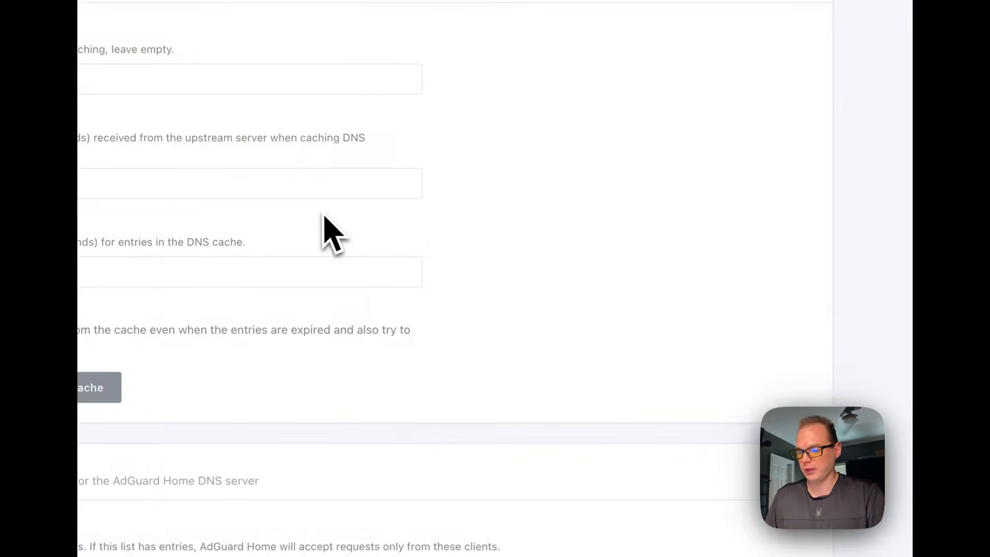
# Step: Review the DNS access settings, then look through the encryption settings with their server name, ports, certificates and private key
pyautogui.scroll(-10, 379, 227)
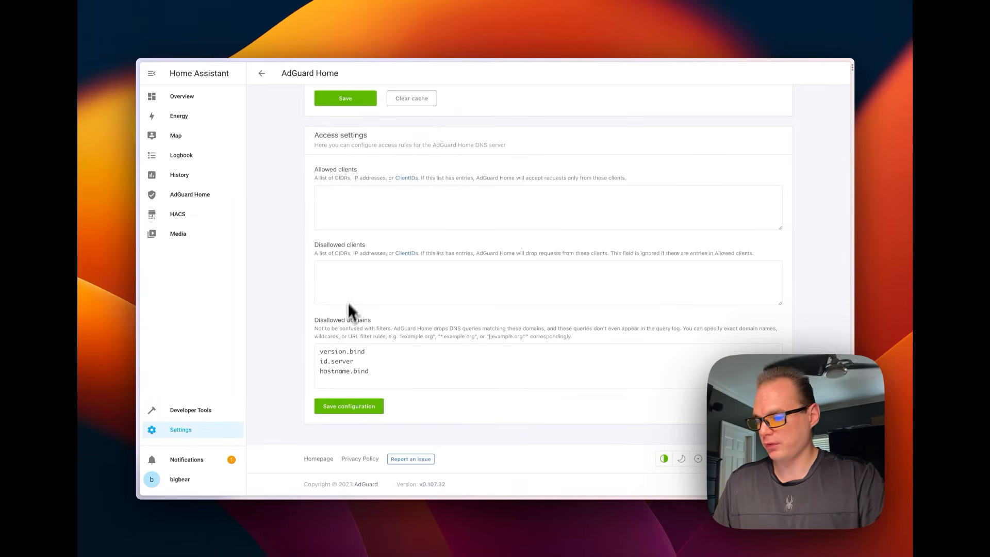
pyautogui.scroll(15, 405, 185)
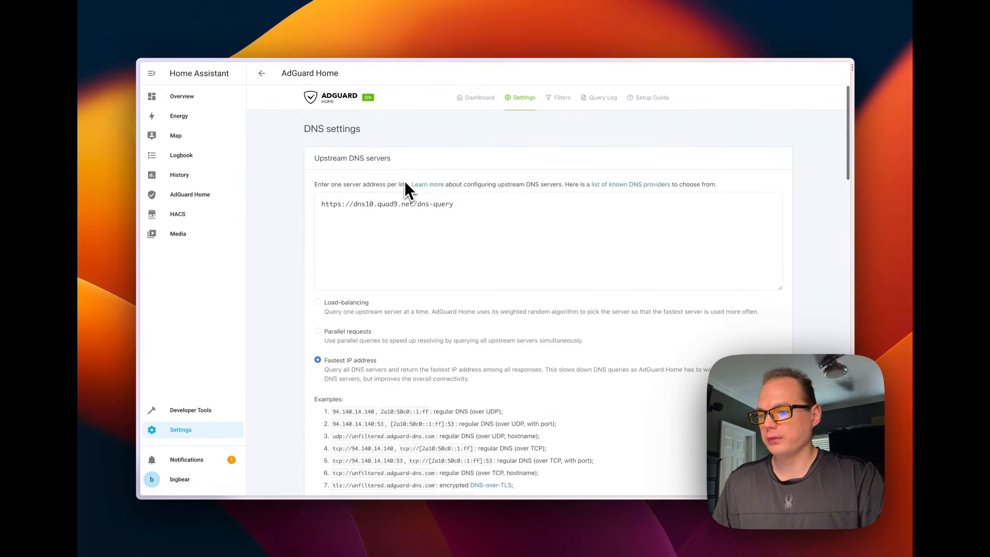
pyautogui.moveTo(524, 98)
pyautogui.click(536, 144)
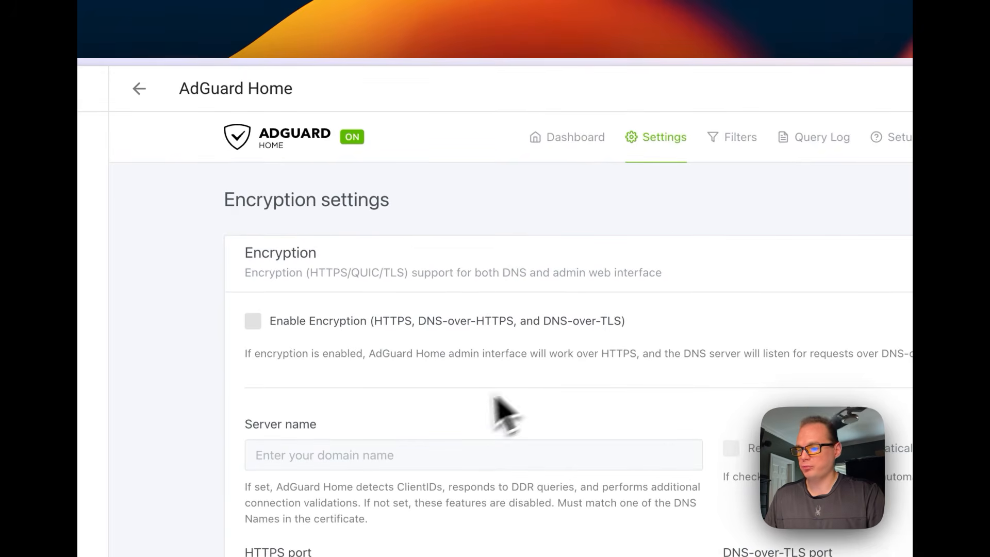
pyautogui.scroll(-2, 502, 412)
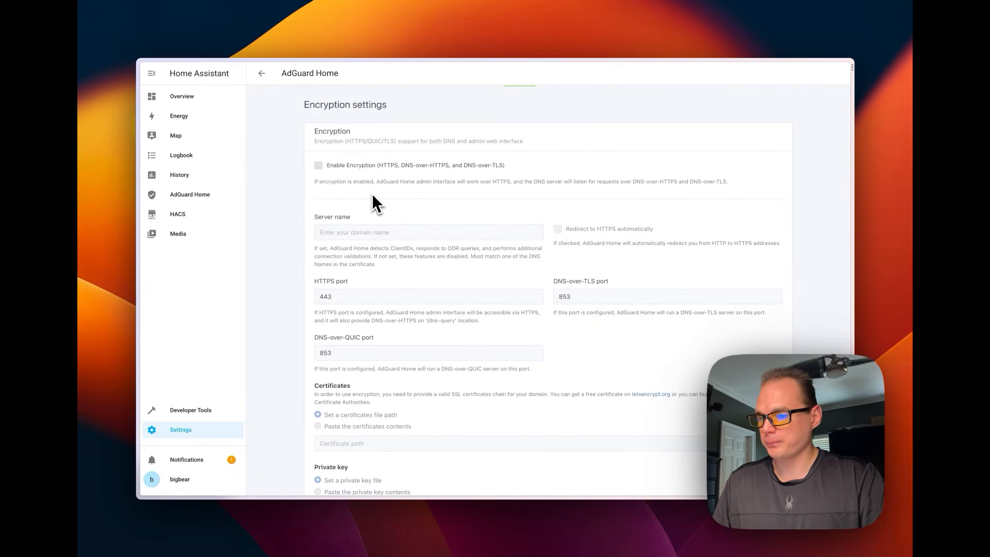
pyautogui.scroll(-1, 372, 194)
pyautogui.scroll(-3, 361, 172)
pyautogui.scroll(5, 360, 175)
# Step: Open the client settings, look at the persistent and runtime clients and the new client form, and close the form
pyautogui.moveTo(518, 101)
pyautogui.click(530, 160)
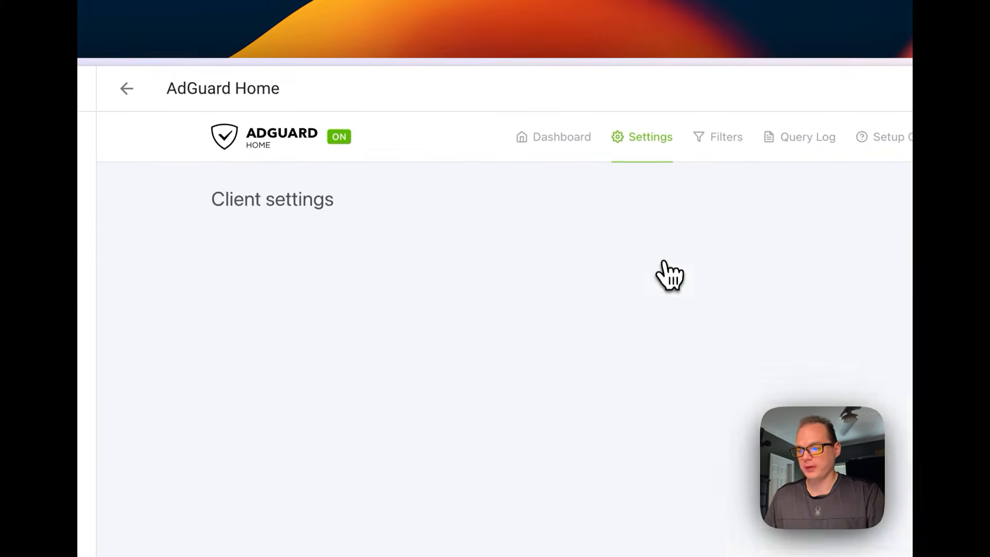
pyautogui.scroll(-8, 340, 367)
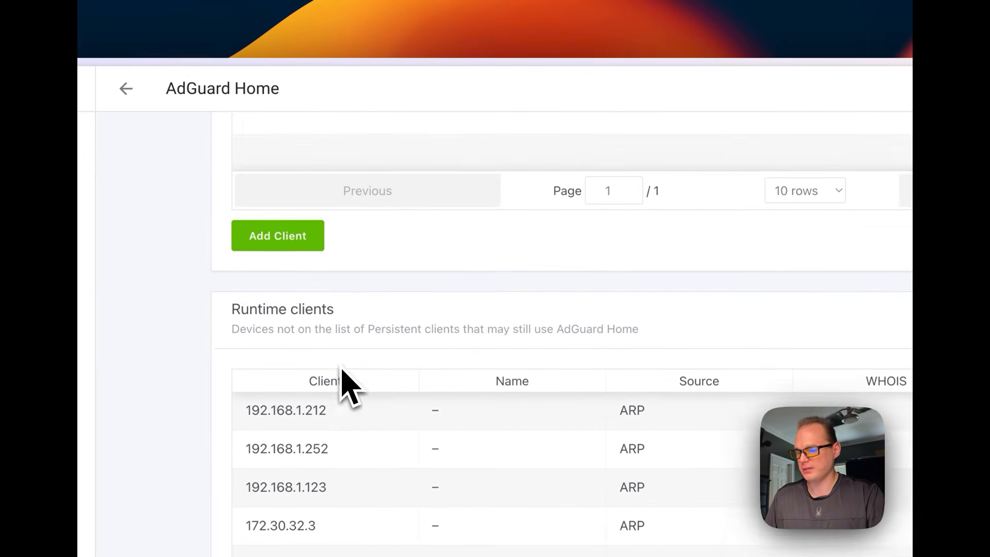
pyautogui.scroll(8, 341, 376)
pyautogui.scroll(-3, 331, 397)
pyautogui.click(325, 370)
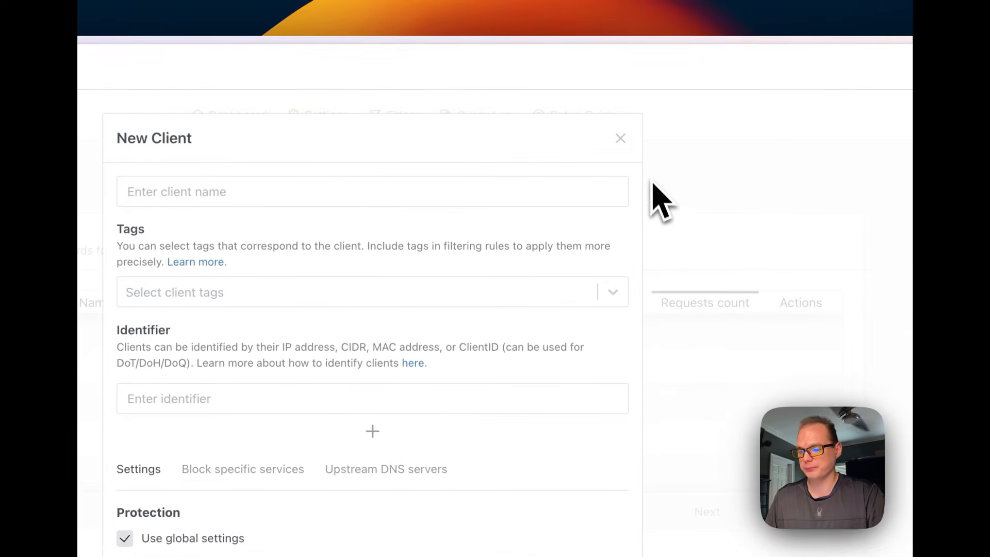
pyautogui.click(623, 137)
# Step: Open the DHCP settings and look through the interface selection, the IPv4 and IPv6 settings and the static leases
pyautogui.click(300, 114)
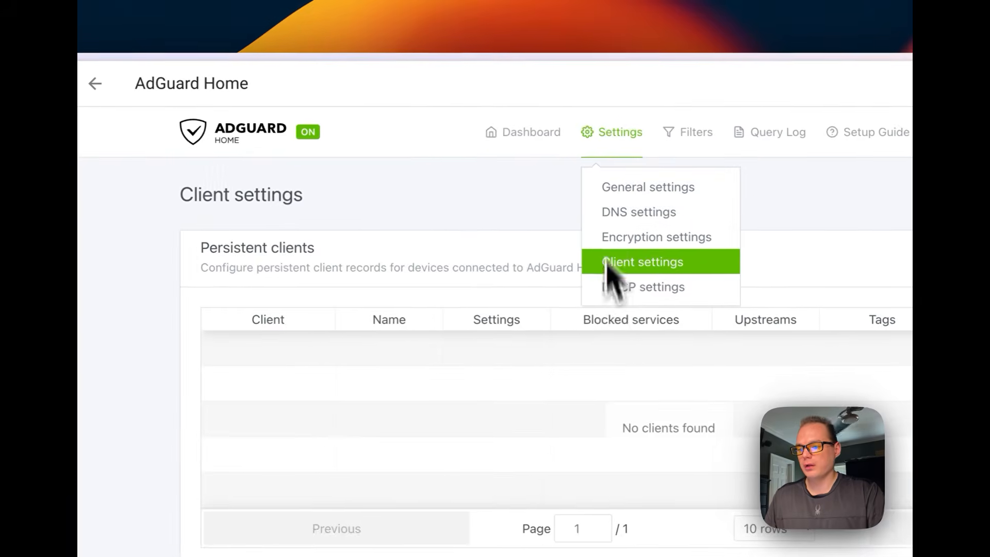
pyautogui.click(624, 290)
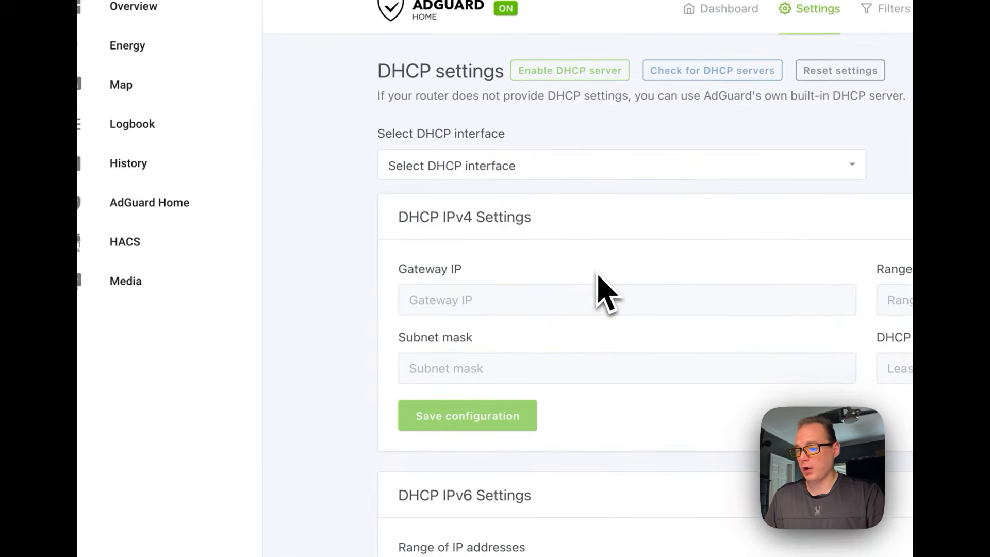
pyautogui.scroll(-5, 539, 525)
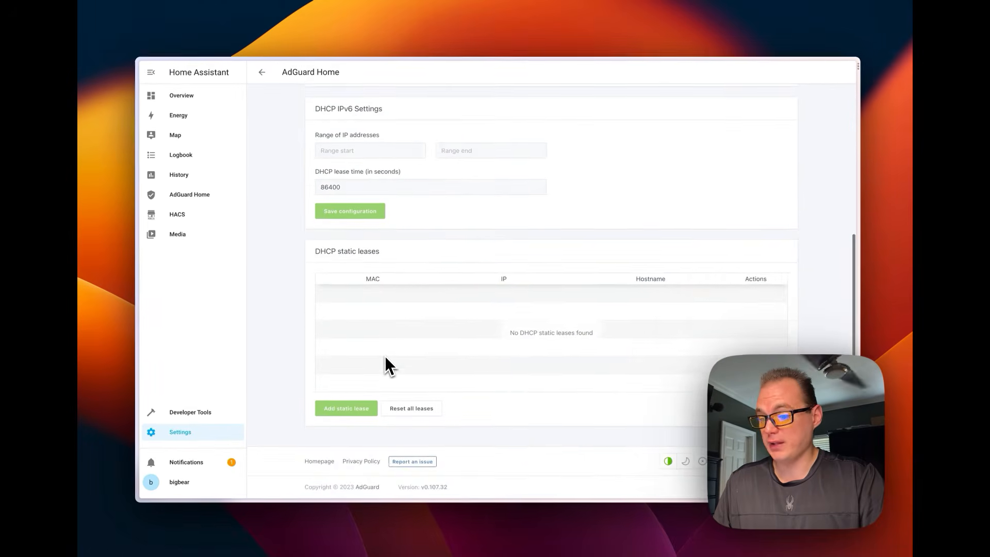
pyautogui.scroll(5, 383, 354)
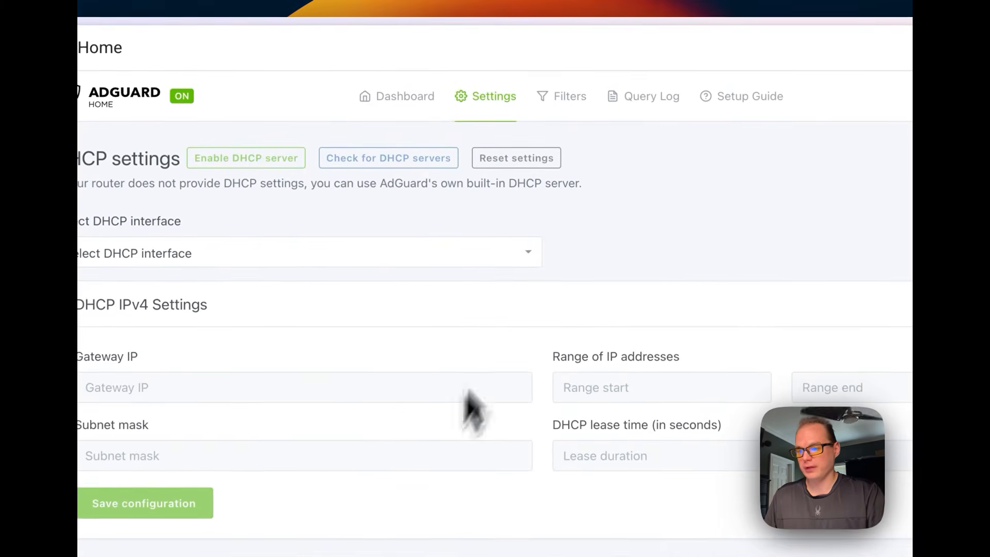
# Step: Look over the filter options, then open the setup guide for configuring devices to use the DNS server
pyautogui.moveTo(564, 97)
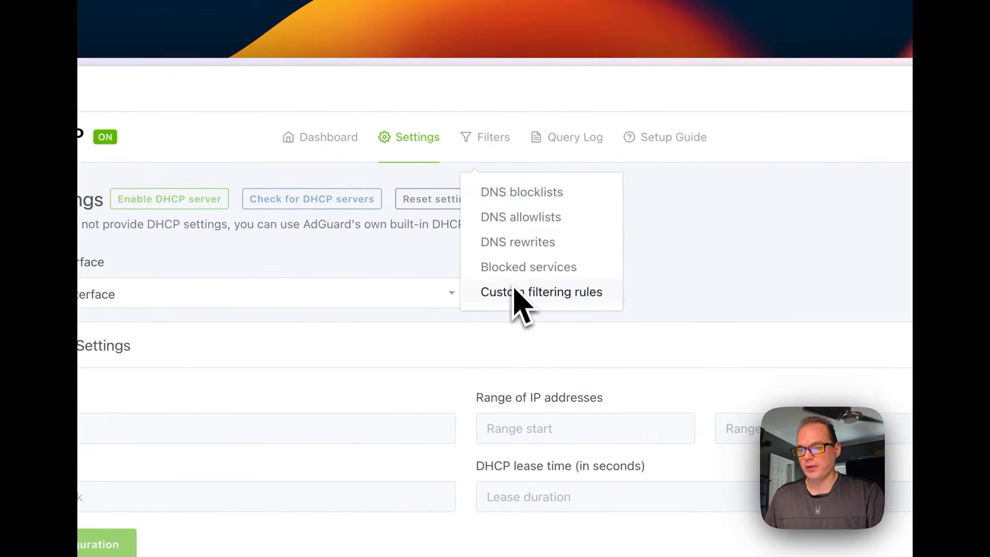
pyautogui.click(562, 158)
pyautogui.click(672, 167)
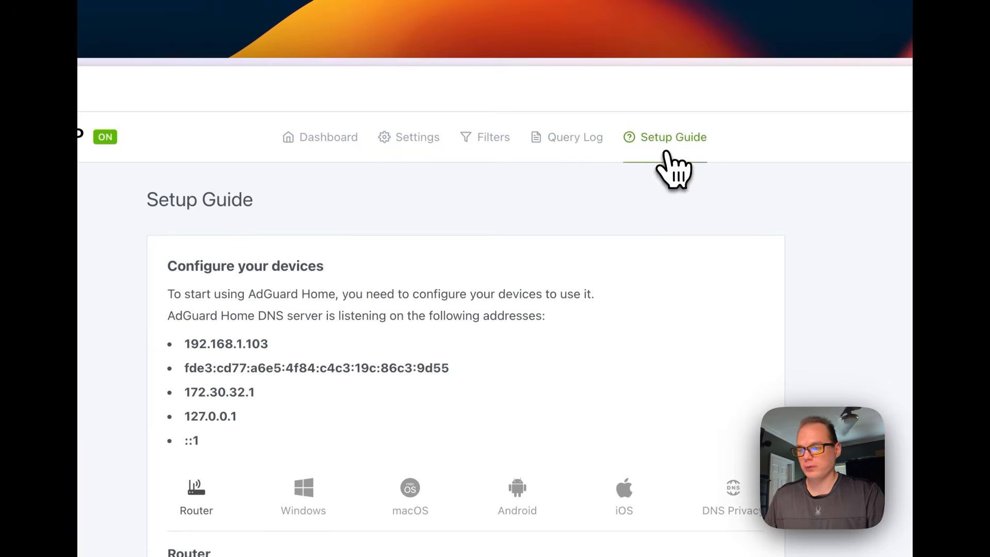
# Step: Return to the AdGuard Home dashboard and review the general statistics, top clients, and top queried and blocked domains
pyautogui.click(329, 136)
pyautogui.scroll(-4, 369, 398)
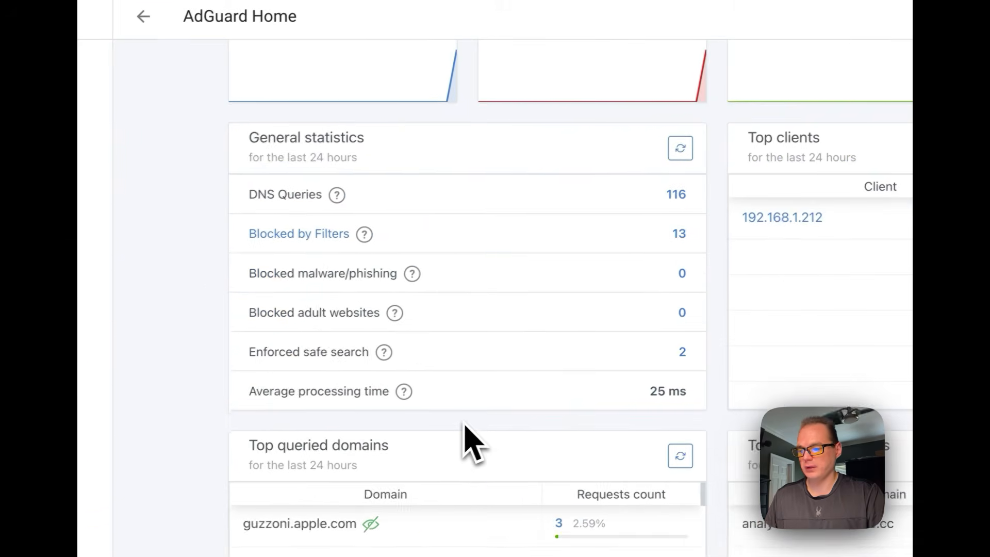
pyautogui.scroll(3, 474, 424)
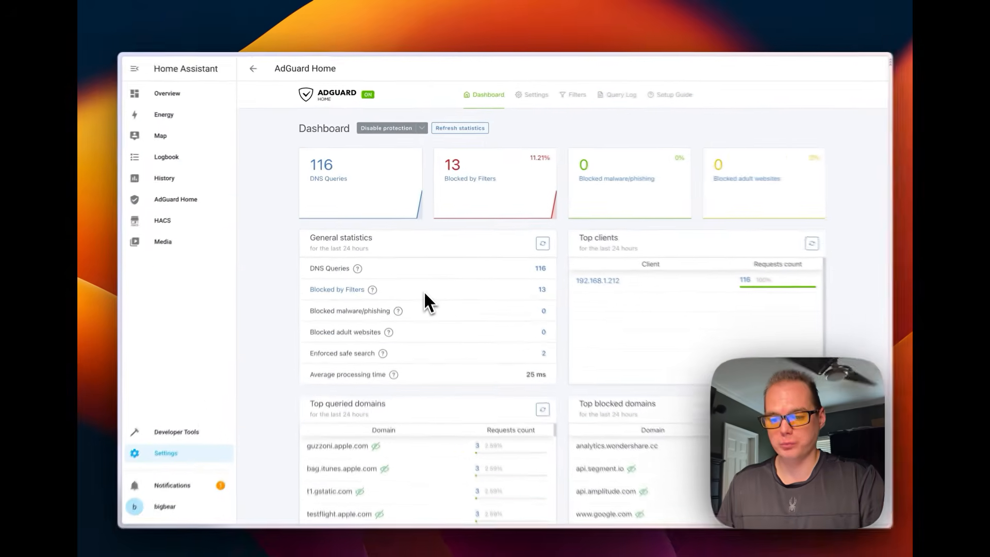